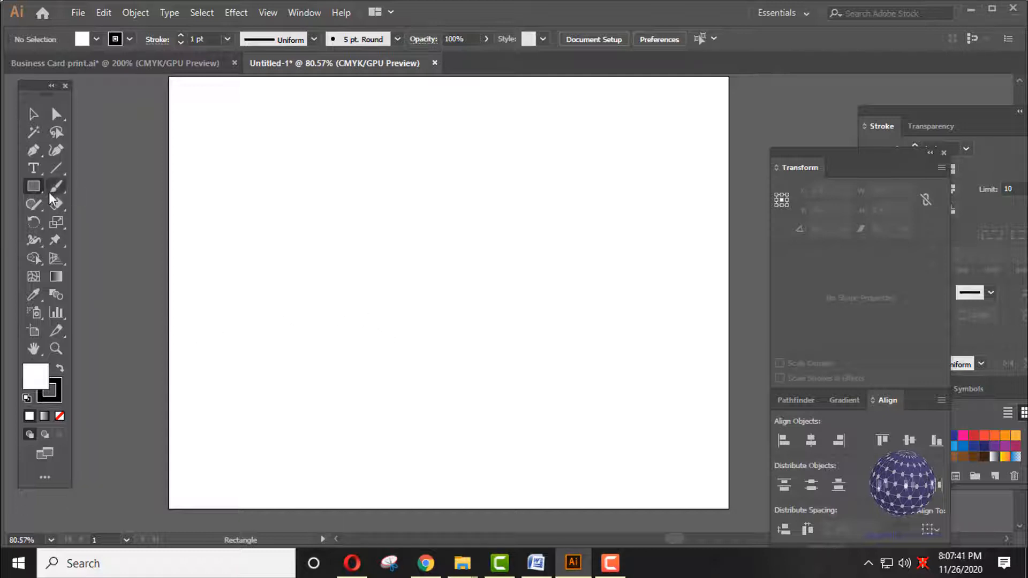
# - Pick the Rectangle tool to start drawing the card on Untitled-1
pyautogui.click(34, 187)
# - Draw a rectangle about 3.77 × 1.94 in on the artboard, then return to the Selection tool
pyautogui.moveTo(284, 193)
pyautogui.mouseDown()
pyautogui.moveTo(348, 231)
pyautogui.moveTo(475, 273)
pyautogui.moveTo(476, 293)
pyautogui.mouseUp()
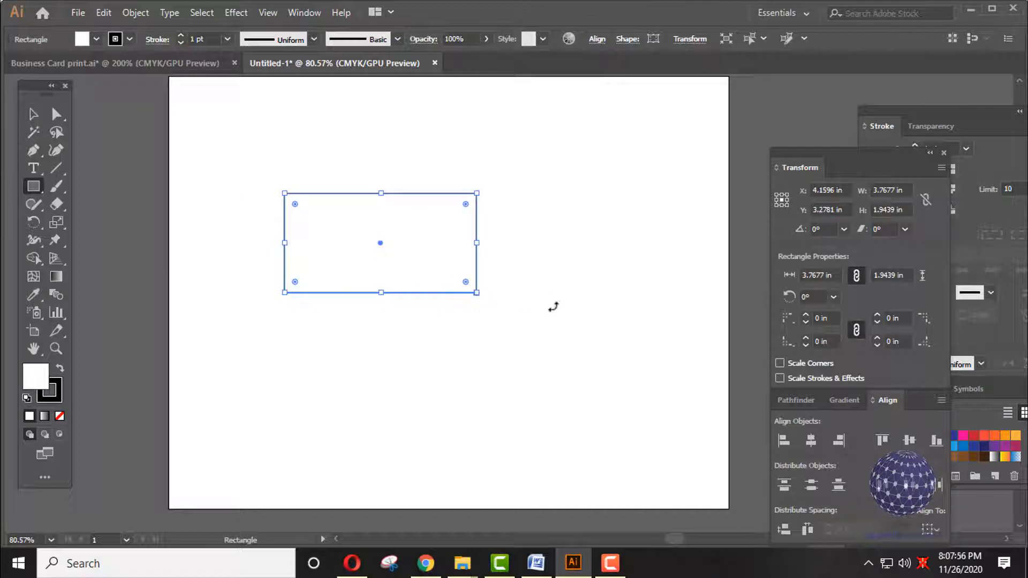
pyautogui.click(37, 118)
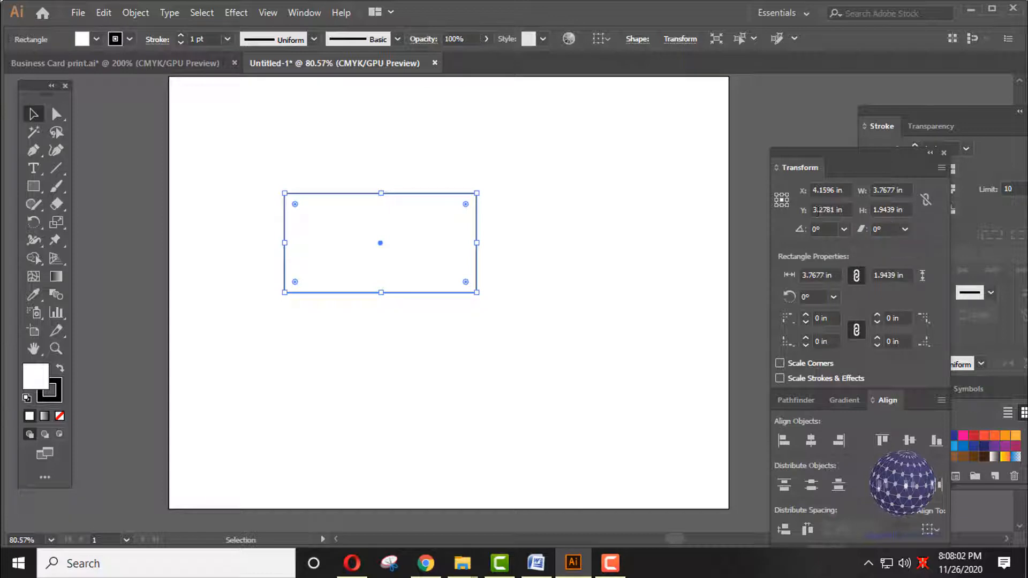
pyautogui.moveTo(817, 153); pyautogui.dragTo(814, 159)
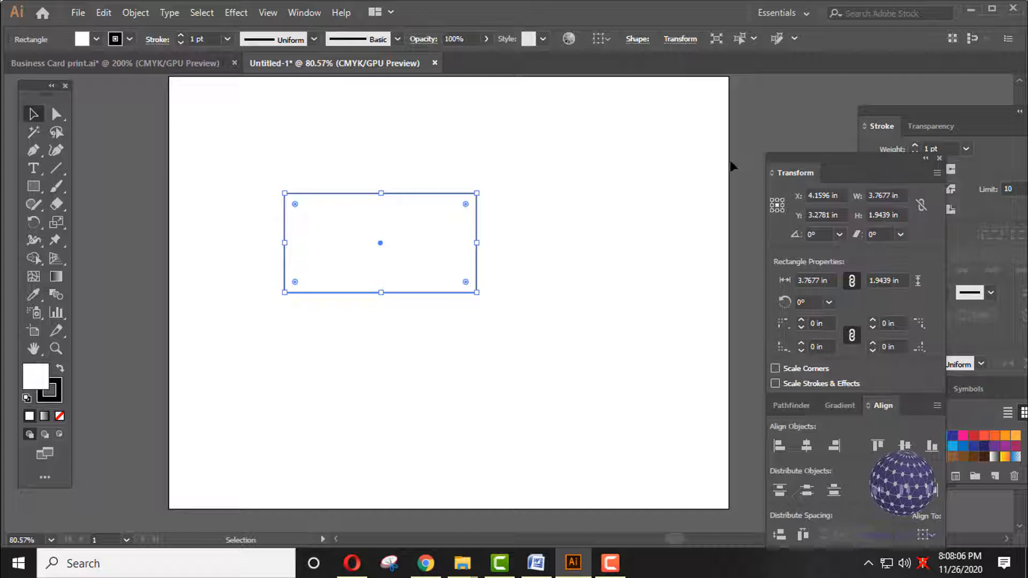
# - Open the Transform panel from the Window menu with the rectangle selected
pyautogui.click(299, 15)
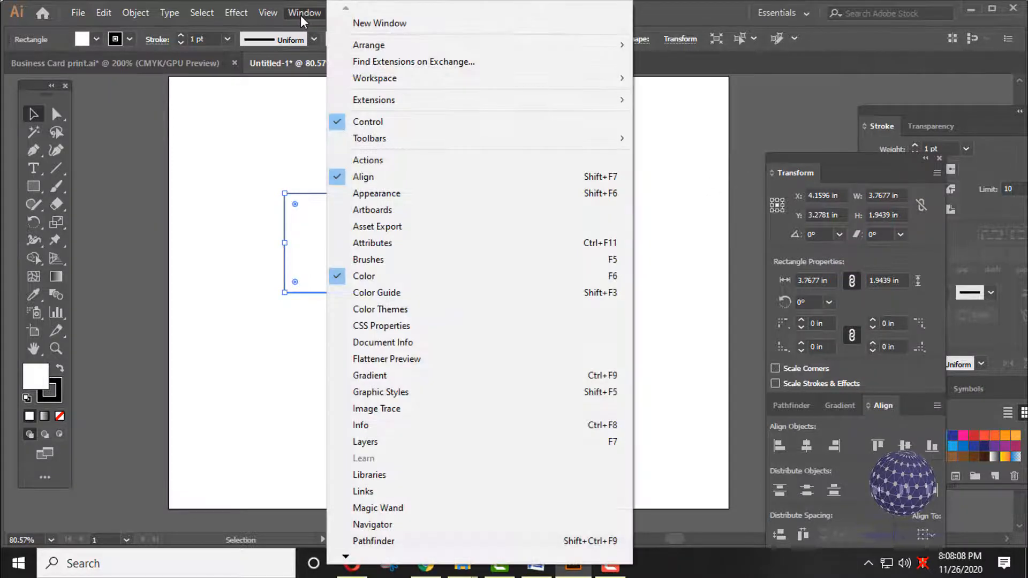
pyautogui.scroll(-4, 346, 556)
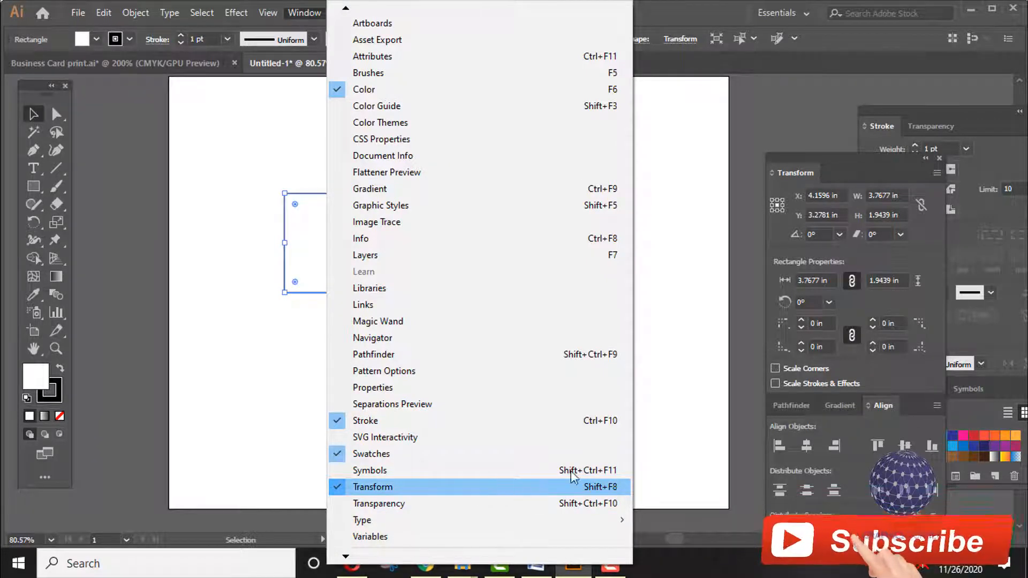
pyautogui.click(535, 487)
pyautogui.click(893, 197)
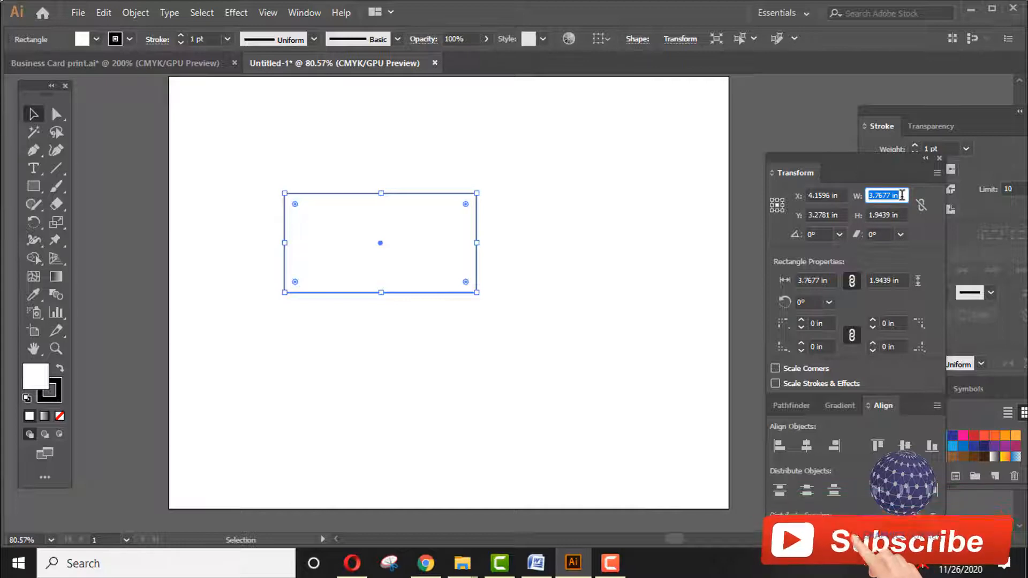
pyautogui.click(904, 196)
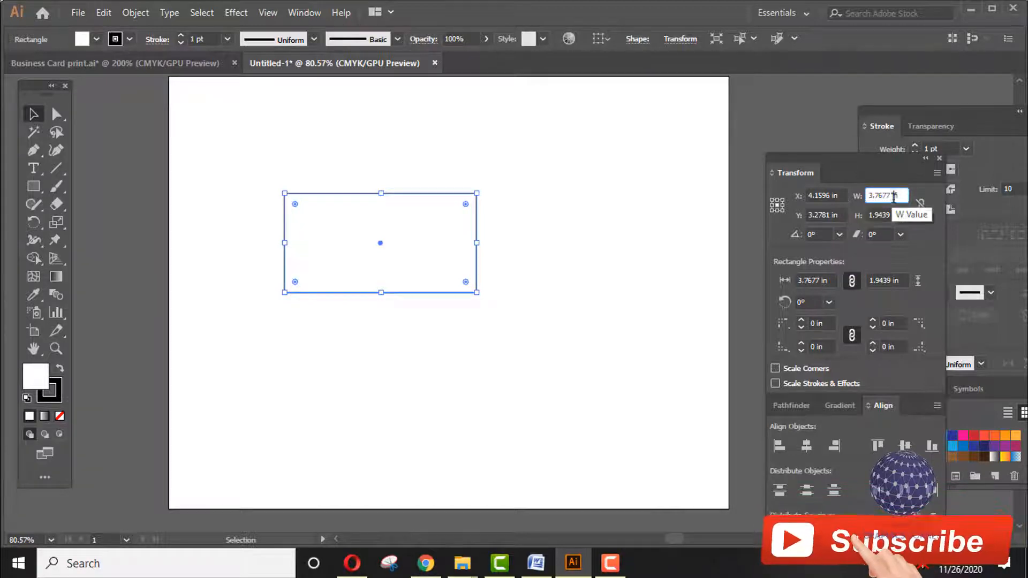
pyautogui.doubleClick(903, 195)
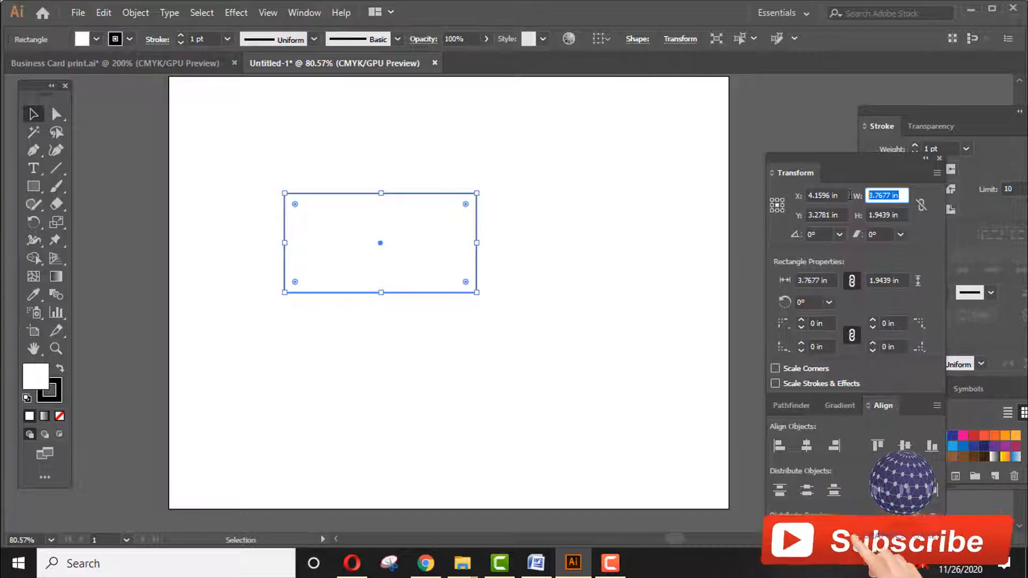
pyautogui.click(904, 195)
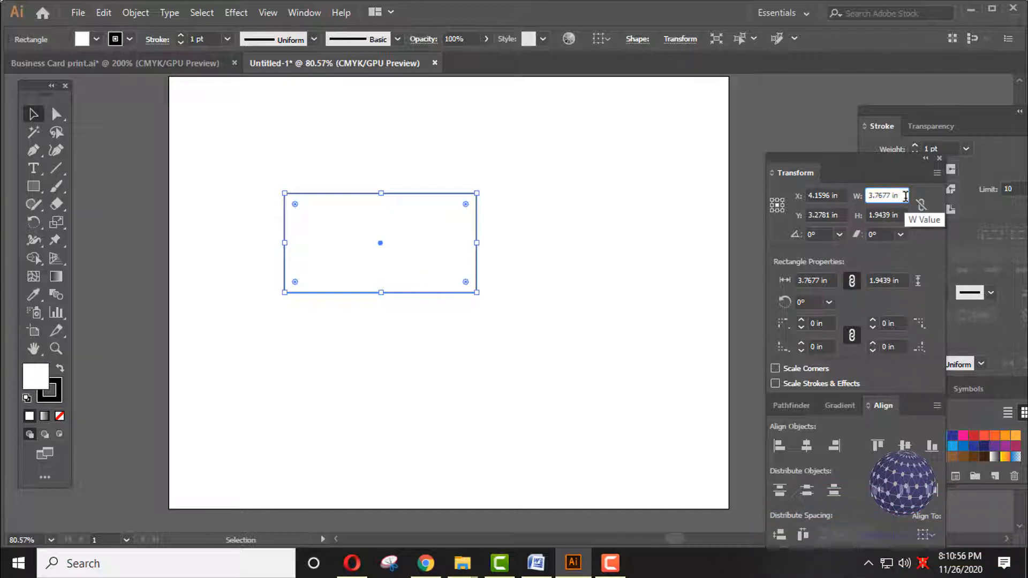
pyautogui.doubleClick(905, 195)
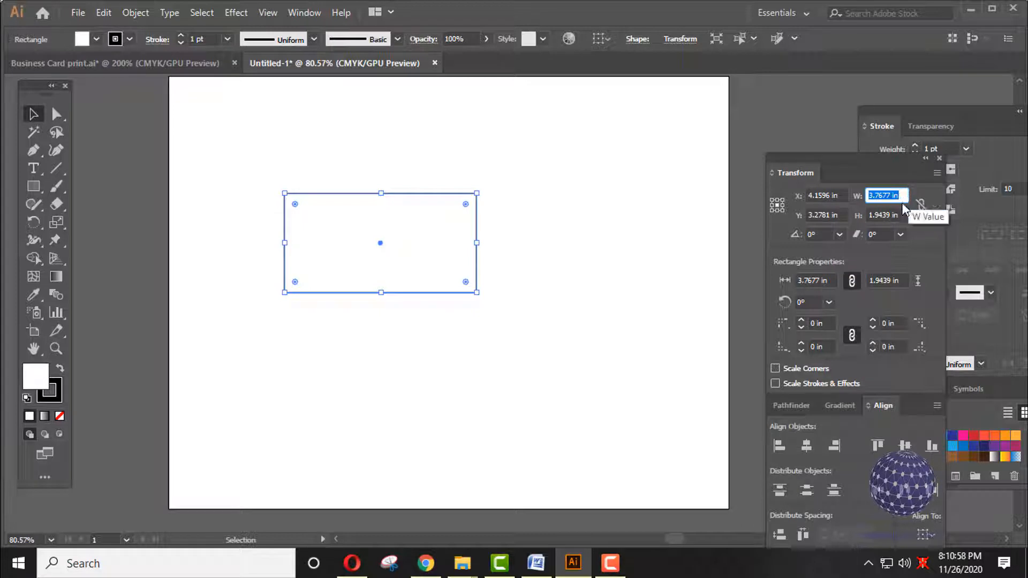
pyautogui.click(530, 220)
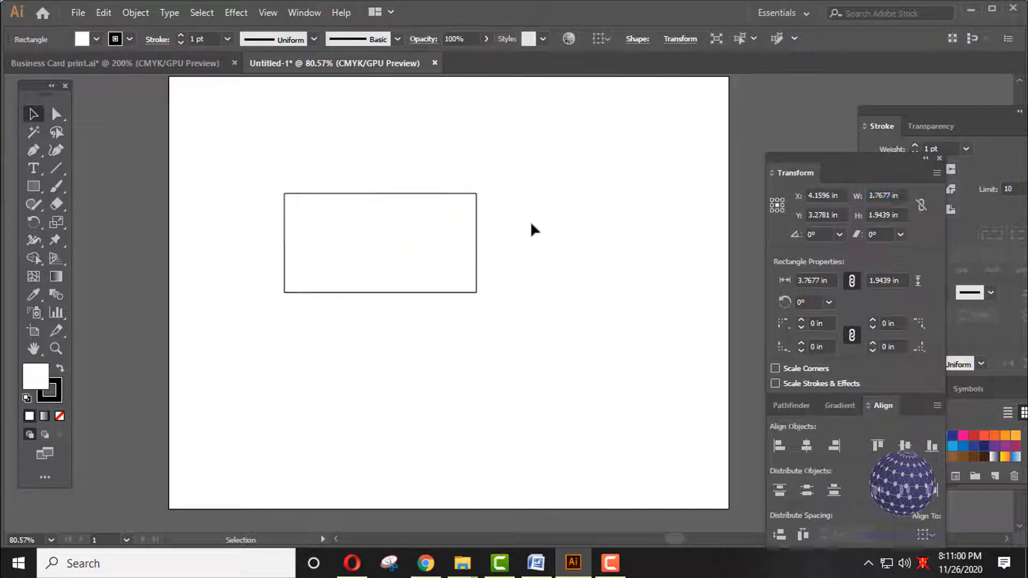
pyautogui.click(372, 248)
# - Resize the rectangle to width 3.5 in and height 2 in
pyautogui.click(904, 196)
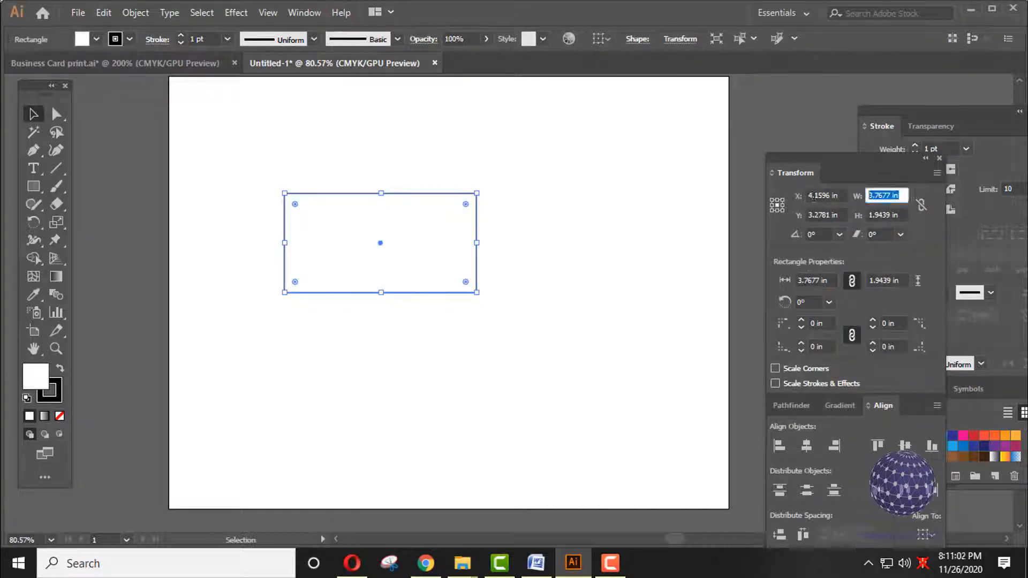
pyautogui.write('3.5')
pyautogui.press('Tab')
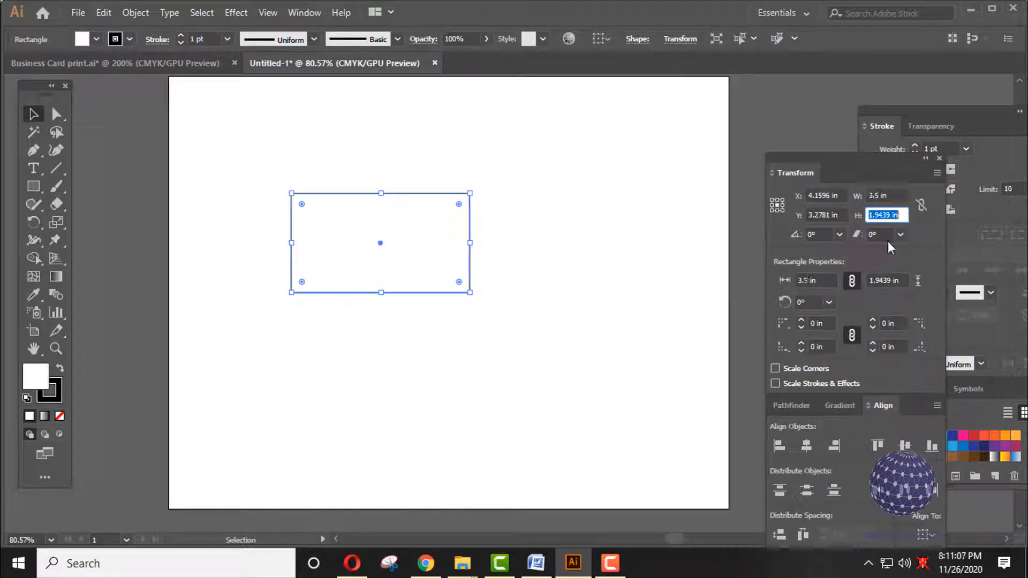
pyautogui.write('2')
pyautogui.press('Return')
# - Move the rectangle toward the artboard centre, to about X 5.5928 in, Y 4.2781 in
pyautogui.moveTo(409, 257); pyautogui.dragTo(482, 307)
pyautogui.click(583, 247)
pyautogui.click(429, 316)
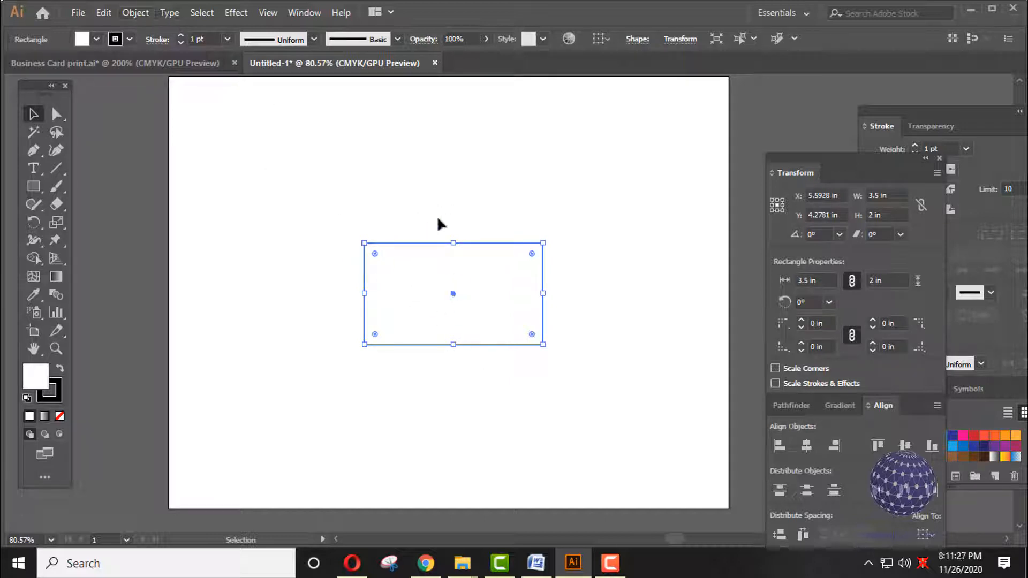
# - Add an inset copy of the rectangle with Offset Path set to -0.1389 in
pyautogui.click(135, 12)
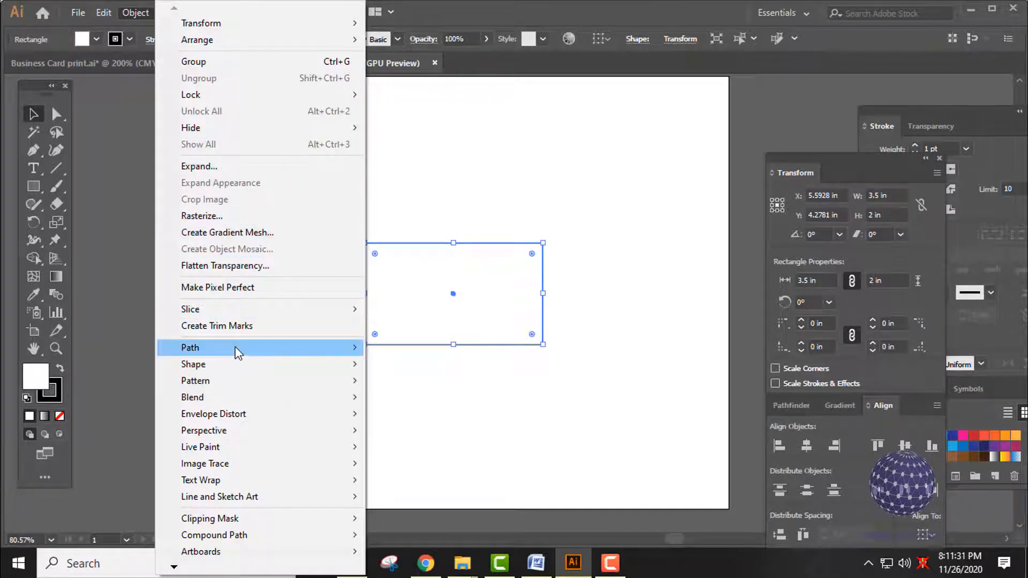
pyautogui.moveTo(237, 352)
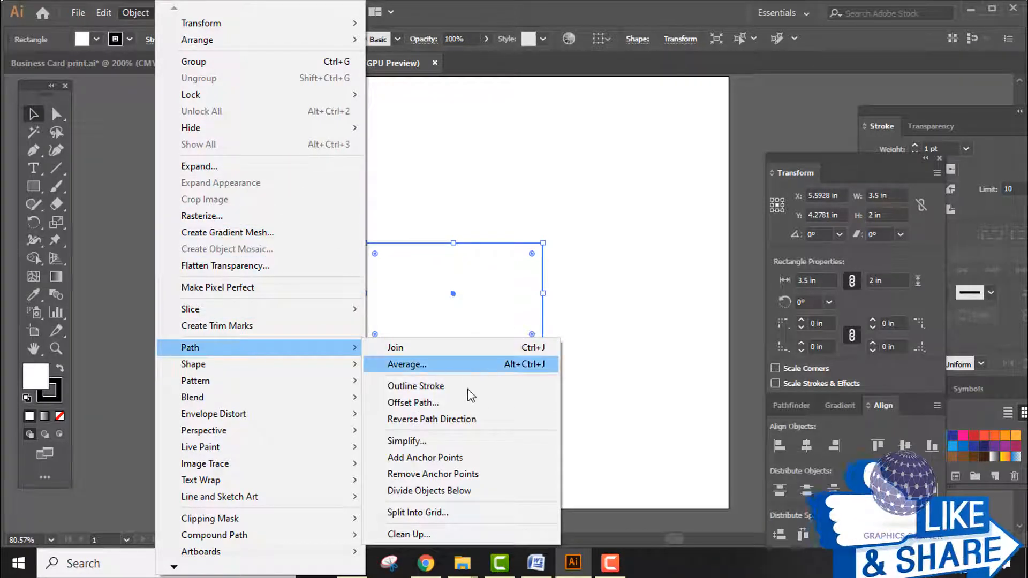
pyautogui.click(424, 402)
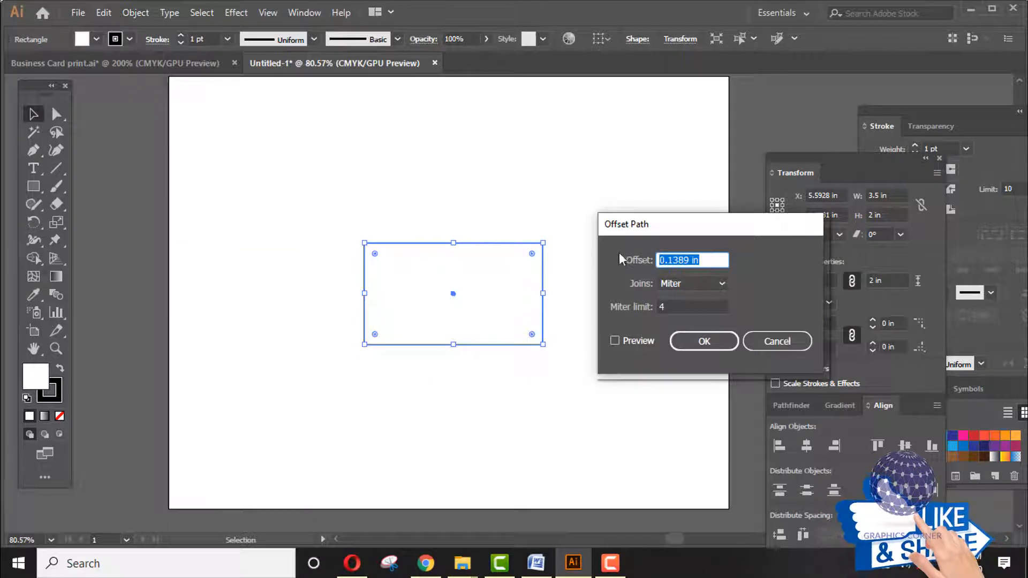
pyautogui.moveTo(700, 229); pyautogui.dragTo(720, 196)
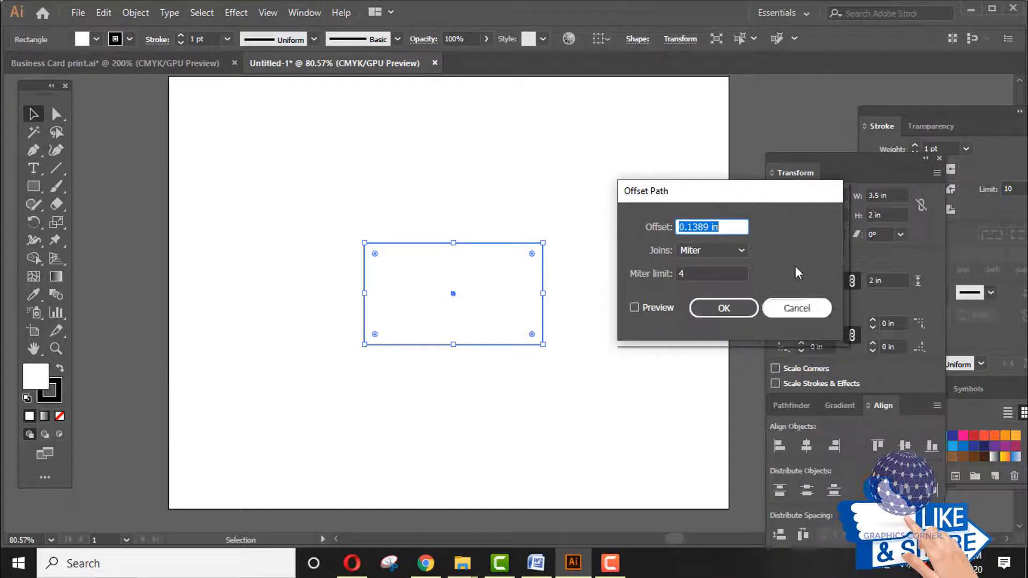
pyautogui.click(634, 308)
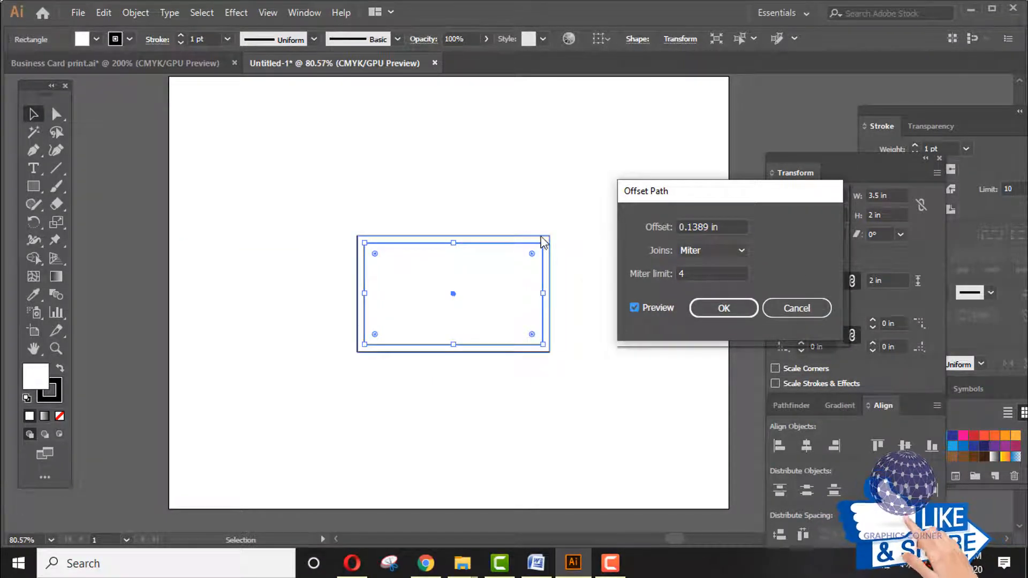
pyautogui.click(681, 227)
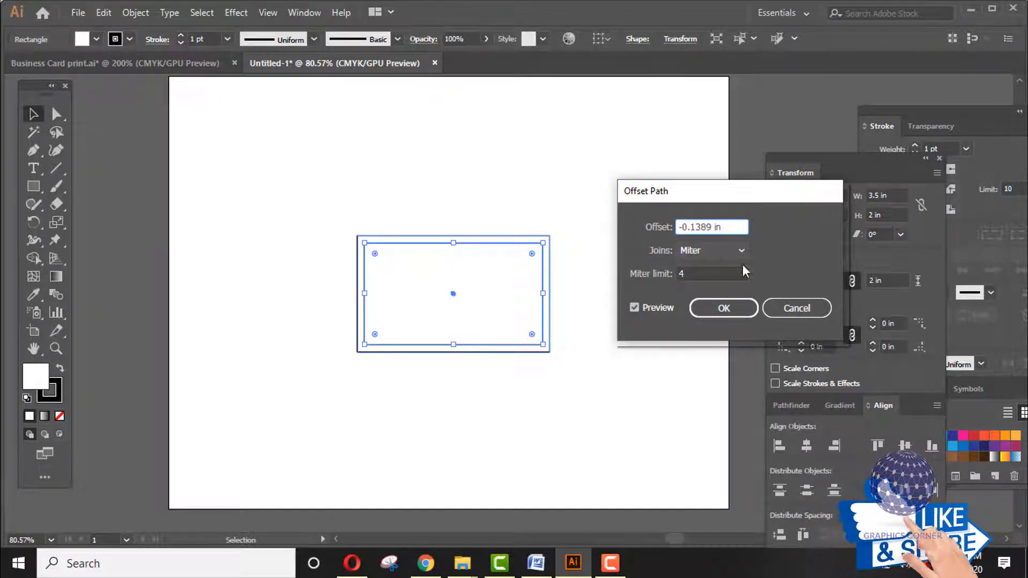
pyautogui.click(636, 308)
pyautogui.click(635, 308)
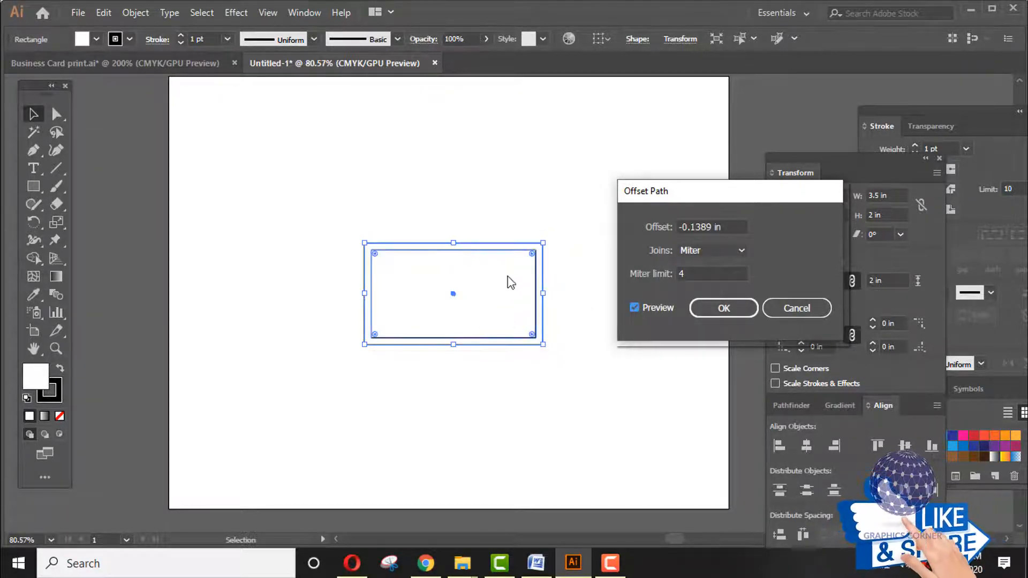
pyautogui.click(723, 308)
pyautogui.click(590, 270)
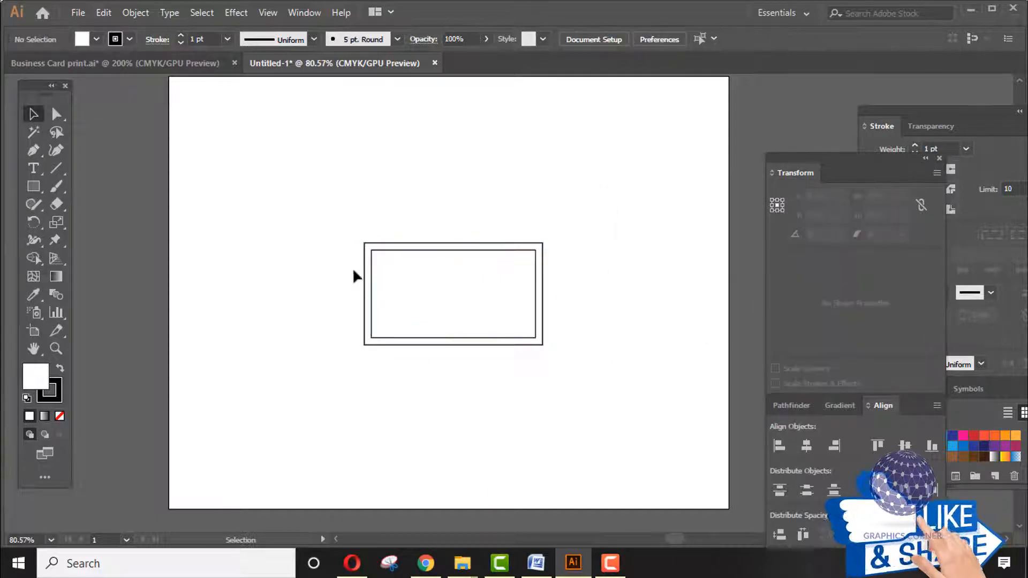
# - Zoom the double-bordered card to 150% with Ctrl++
pyautogui.press('a')
pyautogui.hotkey('ctrl', '=')
pyautogui.hotkey('ctrl', '=')
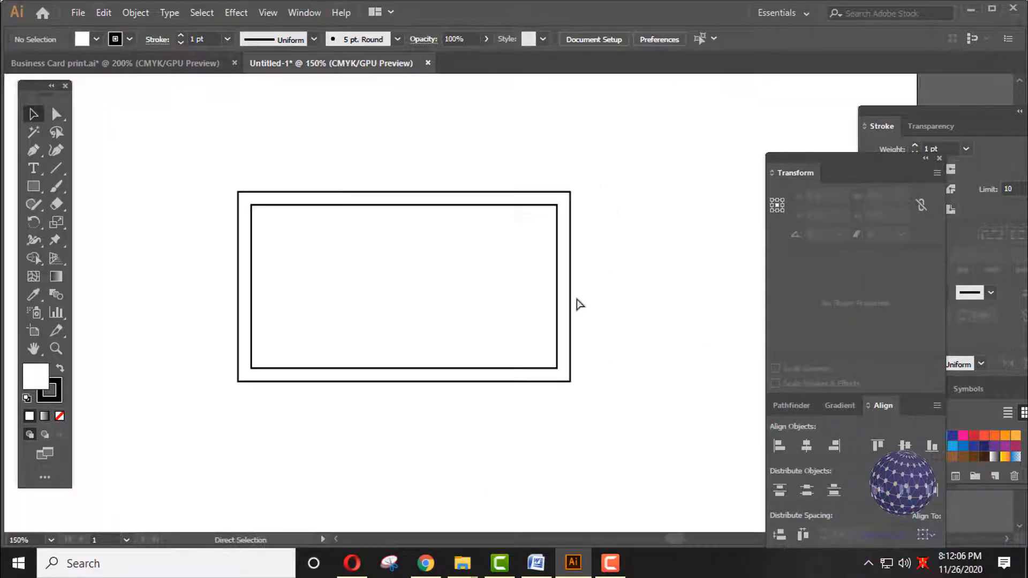
pyautogui.press('v')
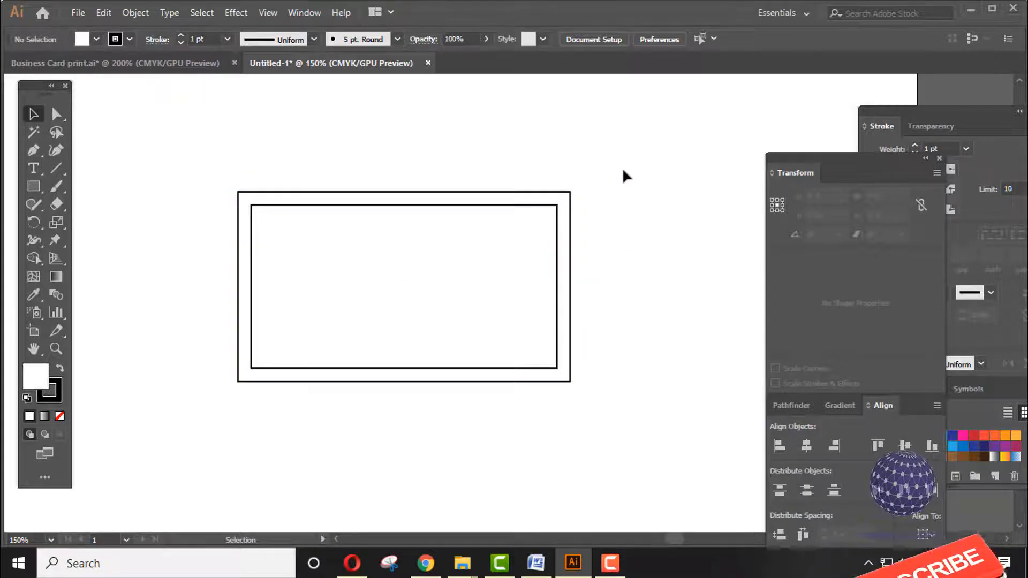
# - Set the fill of both border rectangles to None
pyautogui.moveTo(622, 168); pyautogui.dragTo(164, 438)
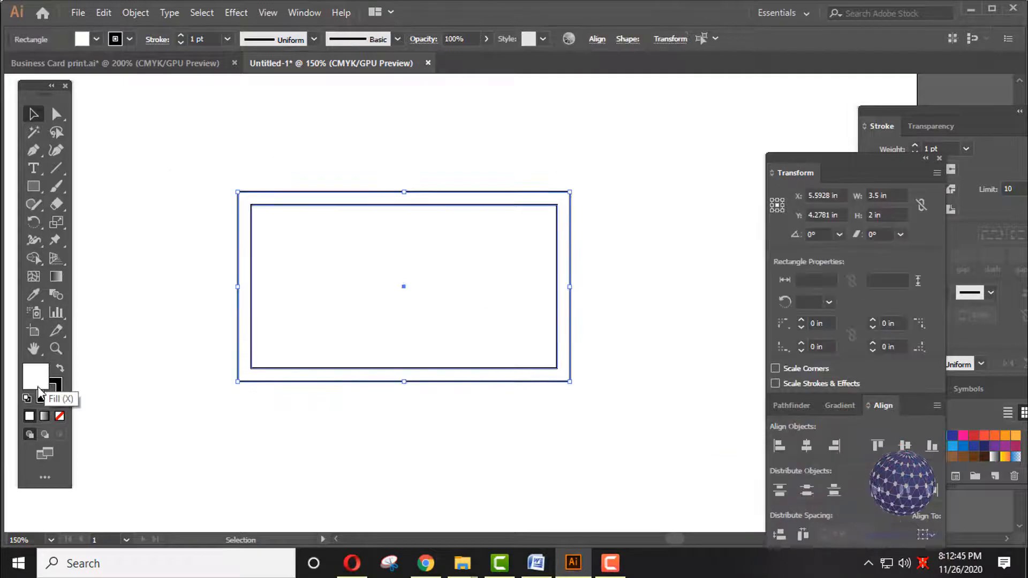
pyautogui.click(60, 417)
pyautogui.click(592, 196)
pyautogui.click(570, 192)
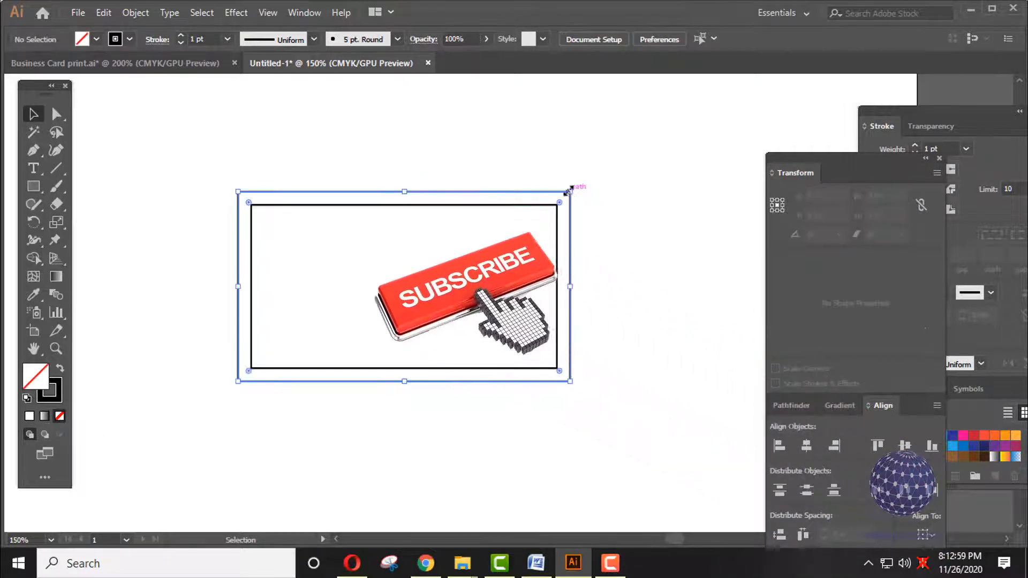
pyautogui.press('a')
pyautogui.click(537, 206)
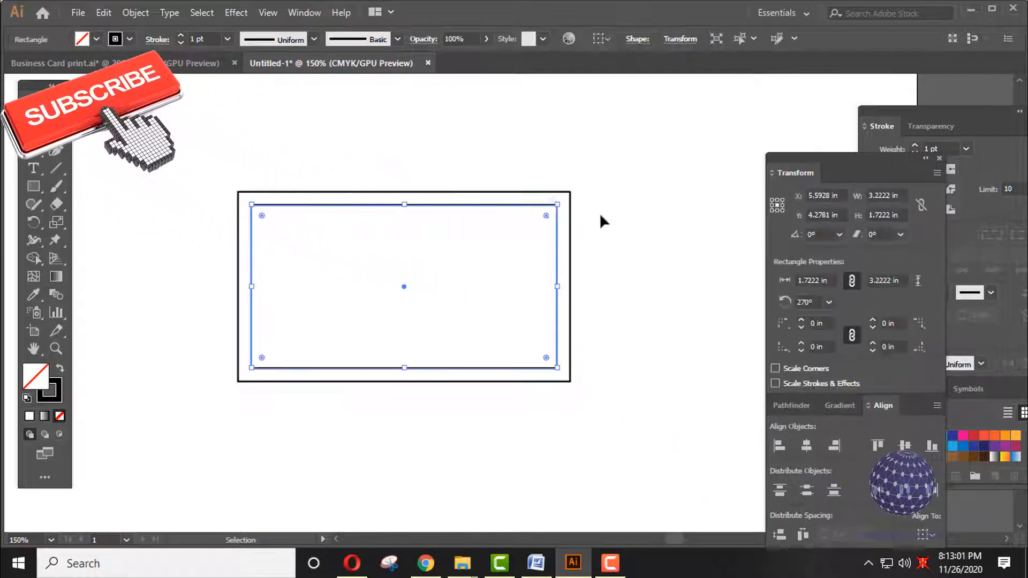
pyautogui.click(643, 237)
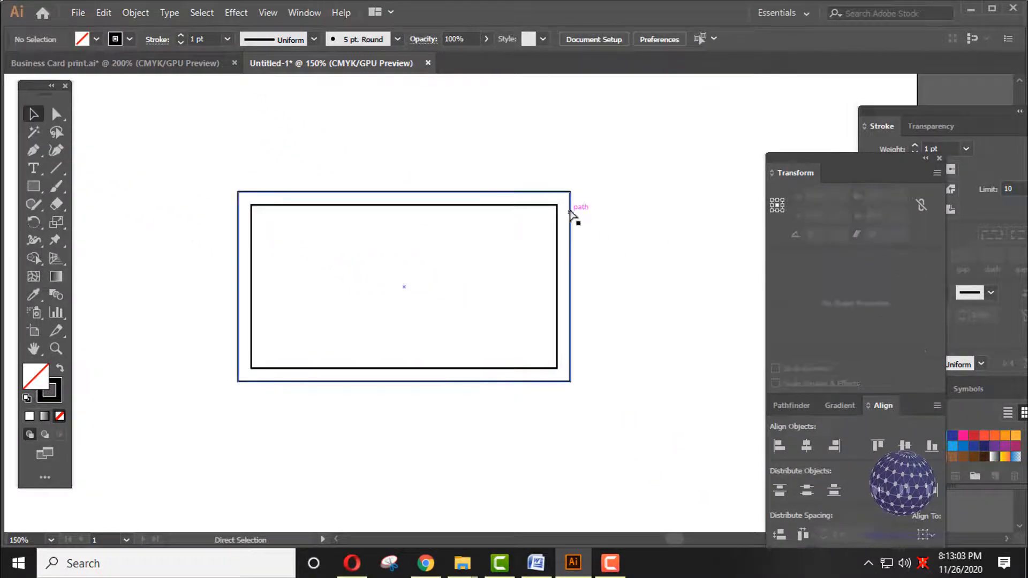
pyautogui.press('v')
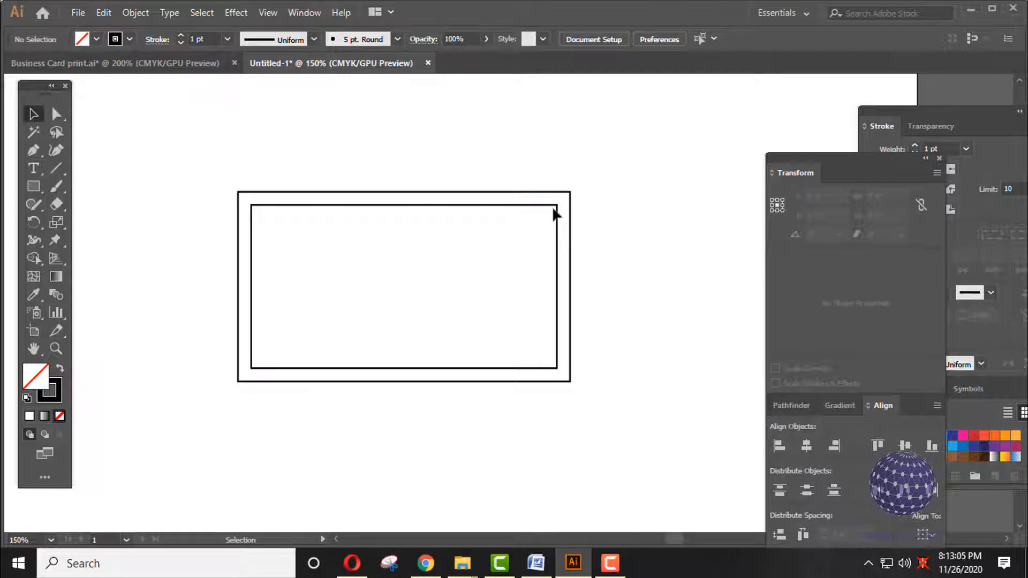
# - Lock the inner rectangle with Object > Lock > Selection, then select the outer one
pyautogui.click(523, 208)
pyautogui.click(138, 13)
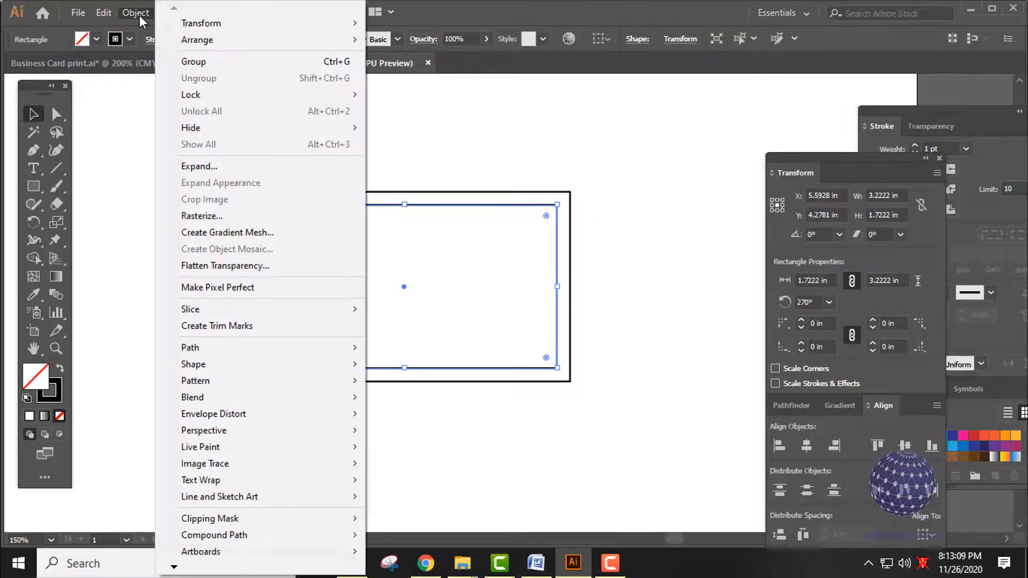
pyautogui.moveTo(210, 97)
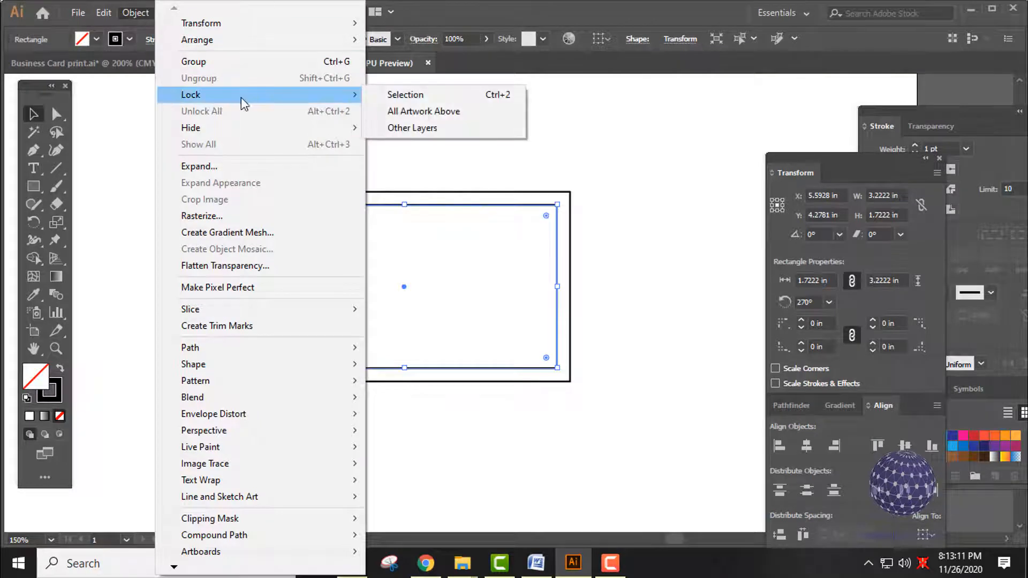
pyautogui.click(428, 98)
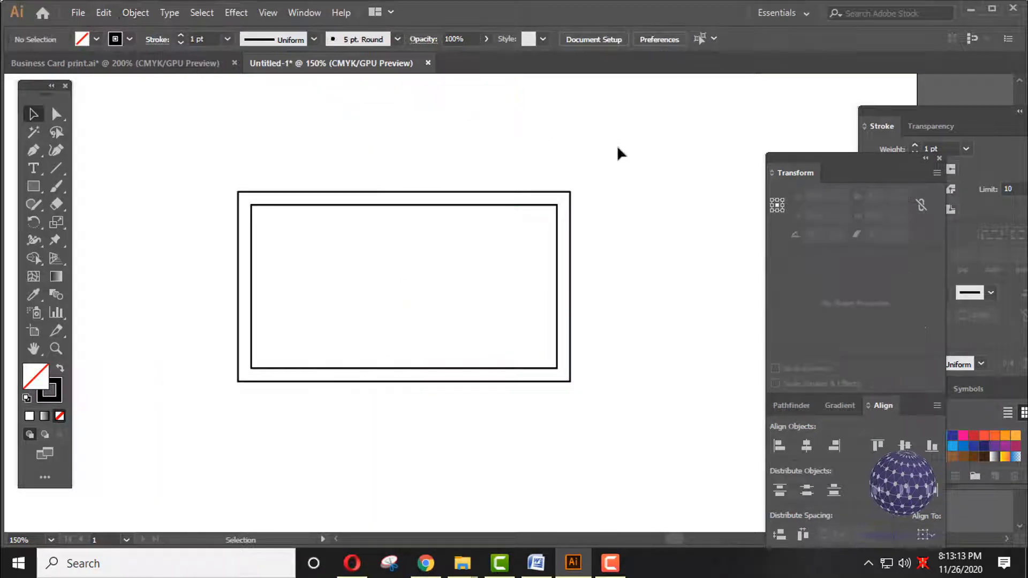
pyautogui.click(443, 192)
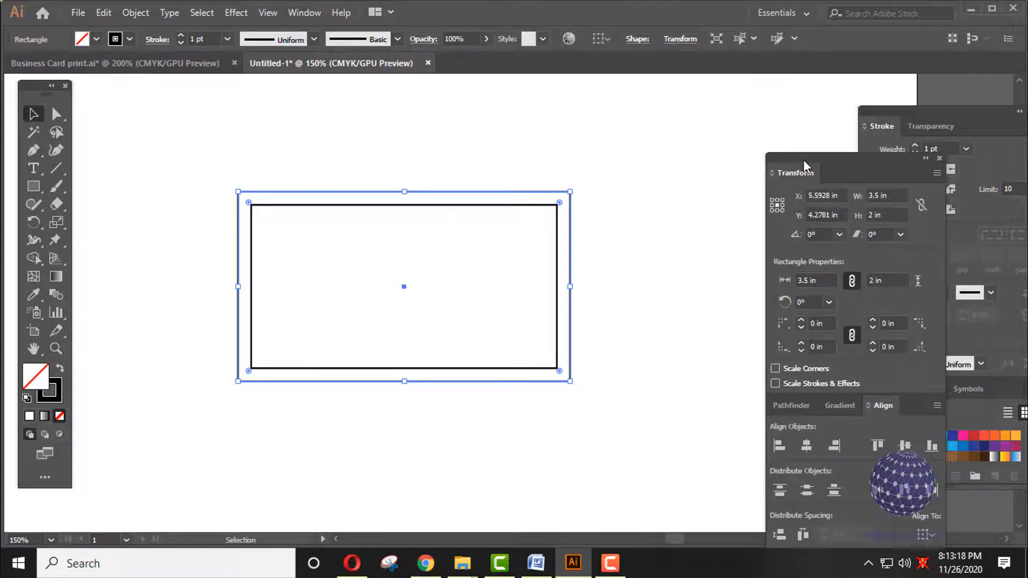
# - Fill the outer rectangle with the yellow-to-orange gradient swatch
pyautogui.moveTo(803, 159)
pyautogui.mouseDown()
pyautogui.moveTo(738, 156)
pyautogui.moveTo(715, 128)
pyautogui.mouseUp()
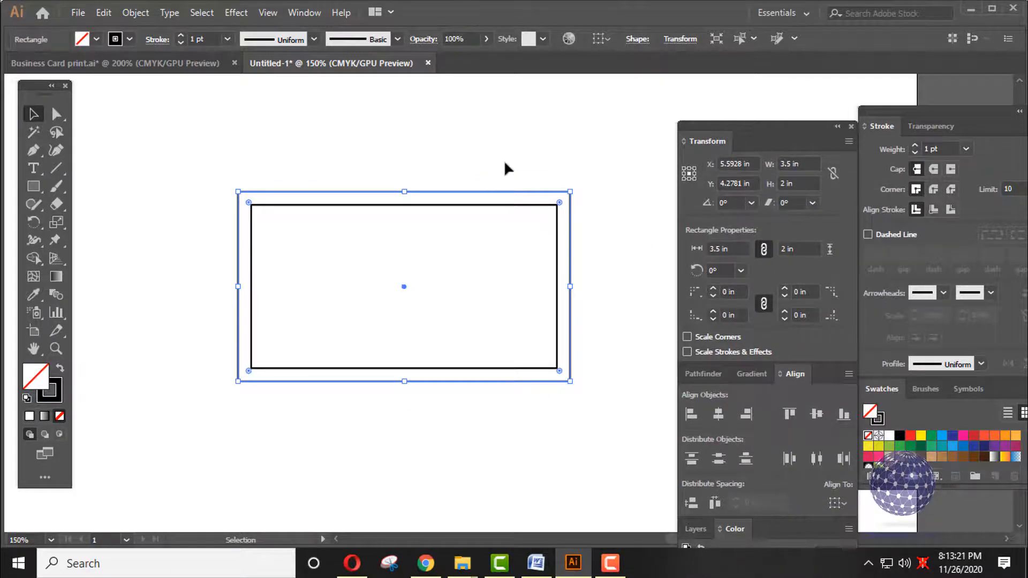
pyautogui.click(516, 196)
pyautogui.click(519, 192)
pyautogui.click(54, 394)
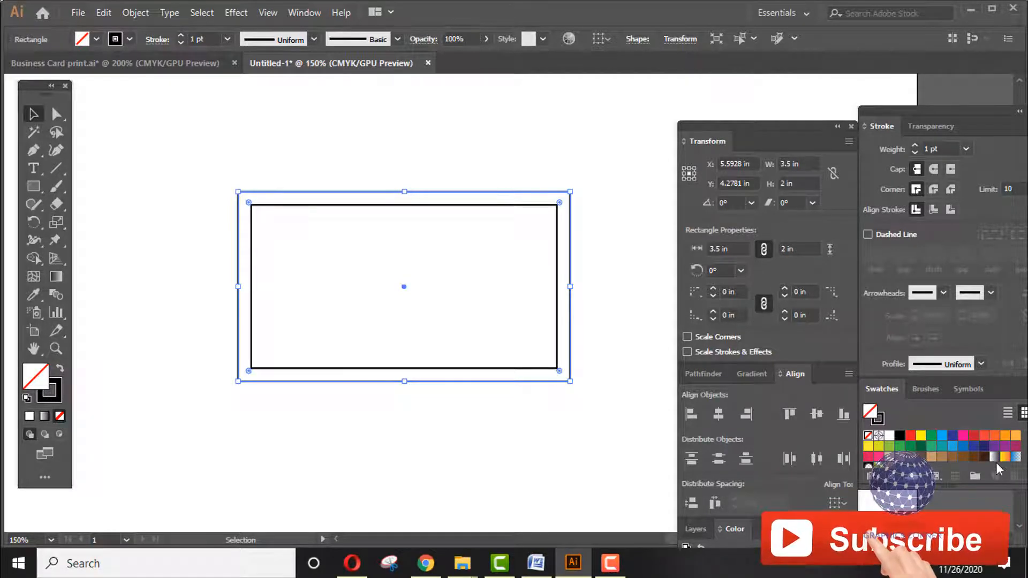
pyautogui.click(1006, 459)
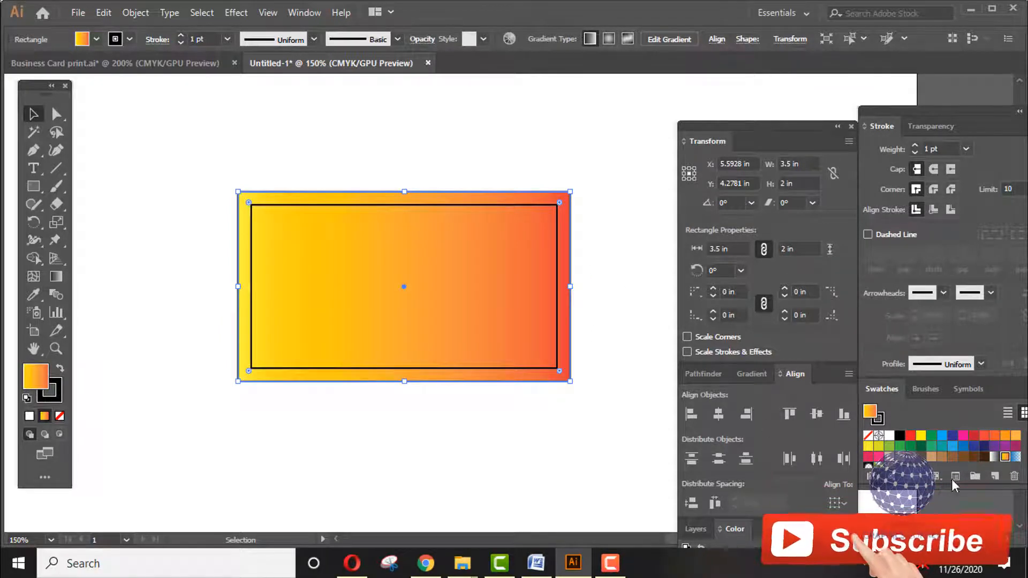
# - Rearrange the Stroke, Swatches, Transform and Color panels in the right-hand dock
pyautogui.click(303, 12)
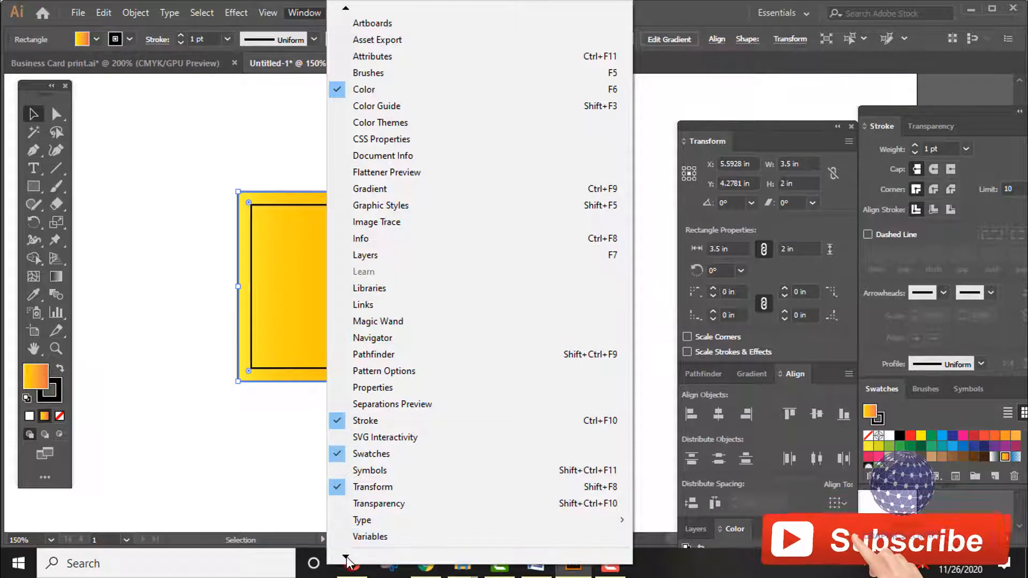
pyautogui.moveTo(346, 557)
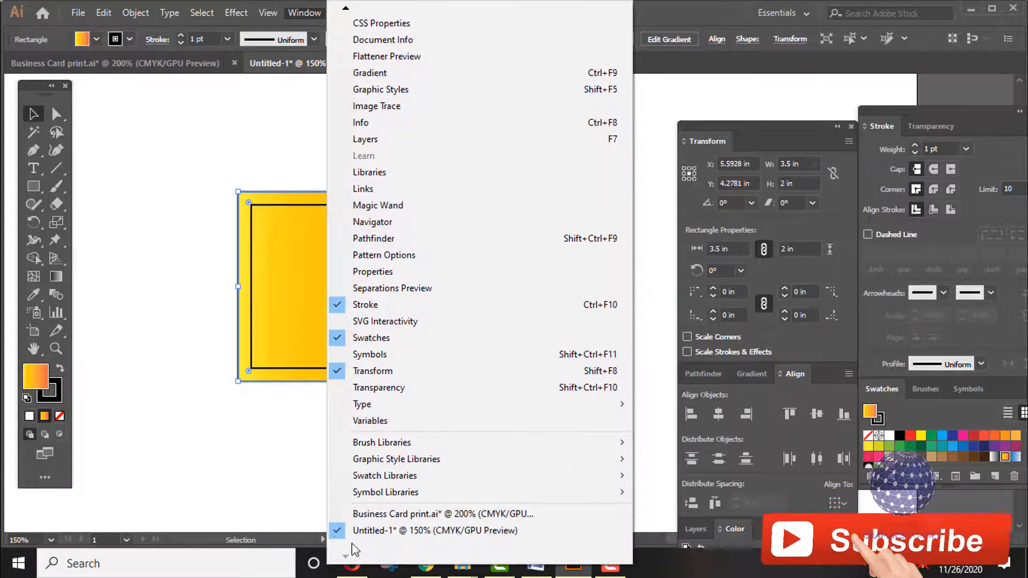
pyautogui.moveTo(461, 478)
pyautogui.click(73, 202)
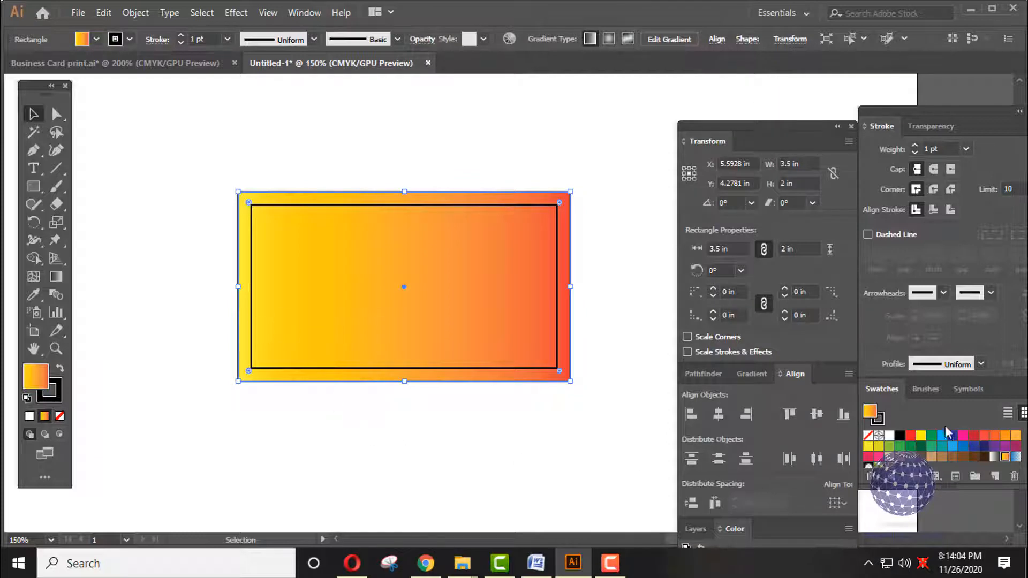
pyautogui.moveTo(908, 112); pyautogui.dragTo(879, 108)
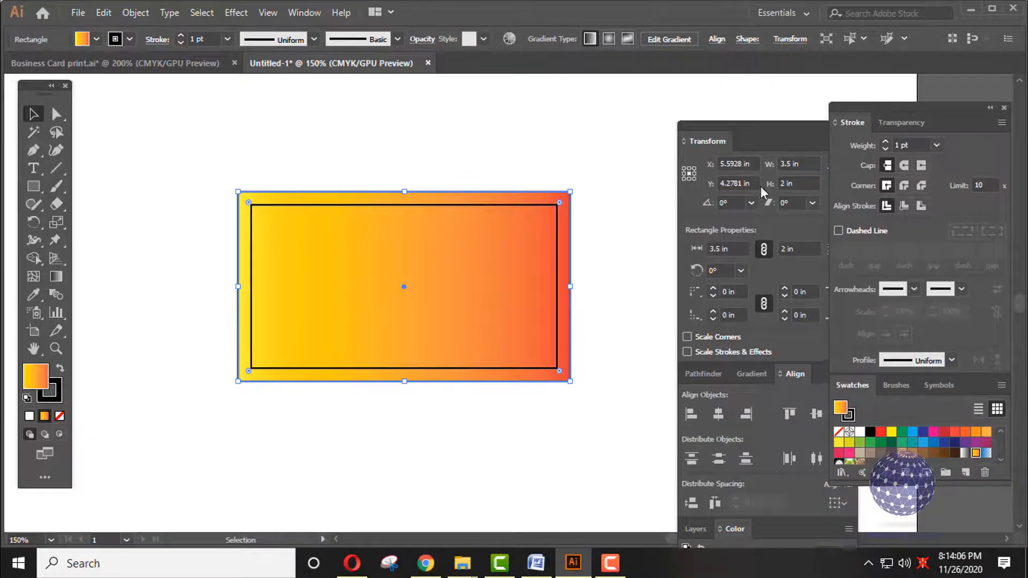
pyautogui.click(305, 13)
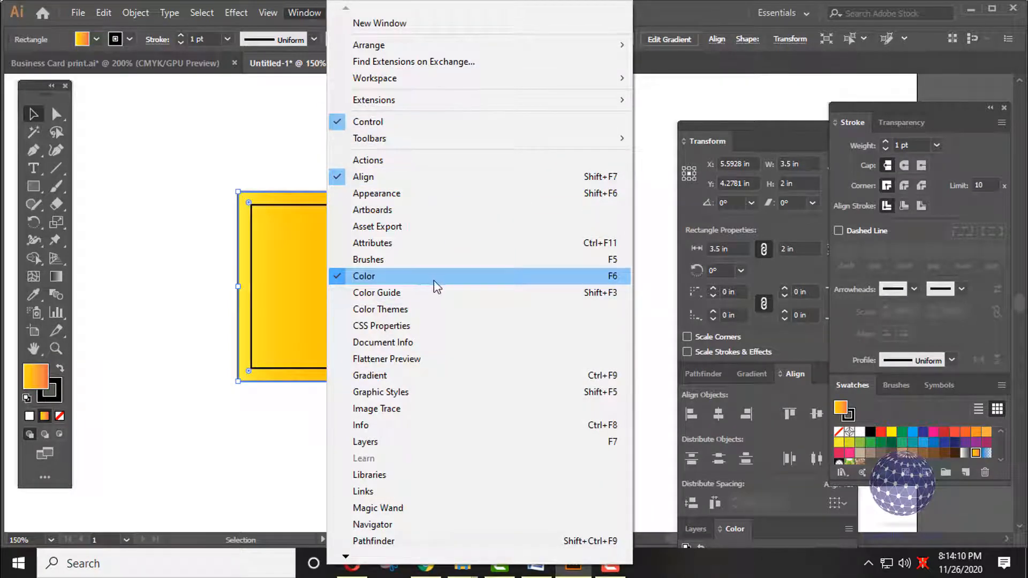
pyautogui.click(454, 282)
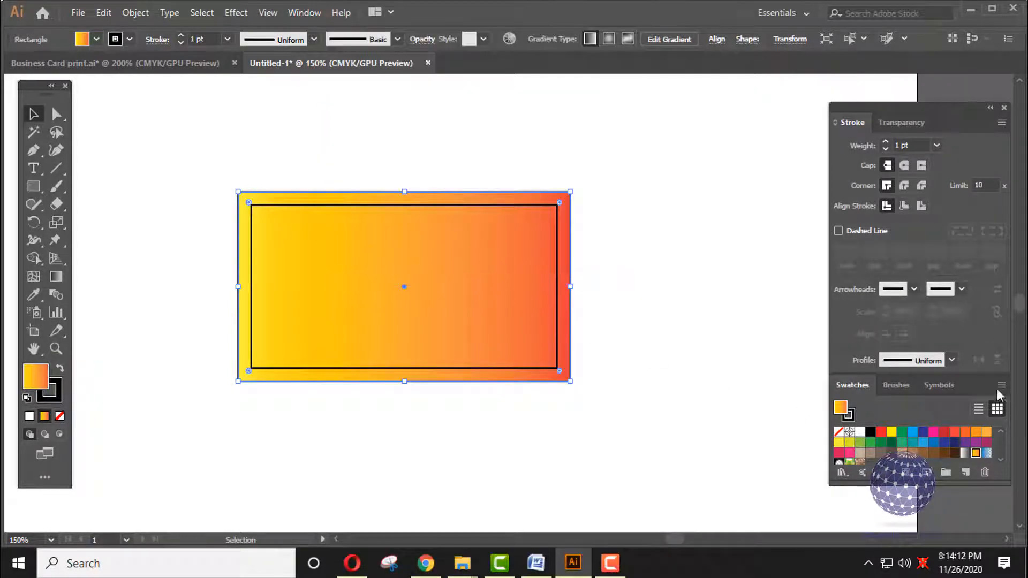
pyautogui.click(322, 15)
pyautogui.click(378, 278)
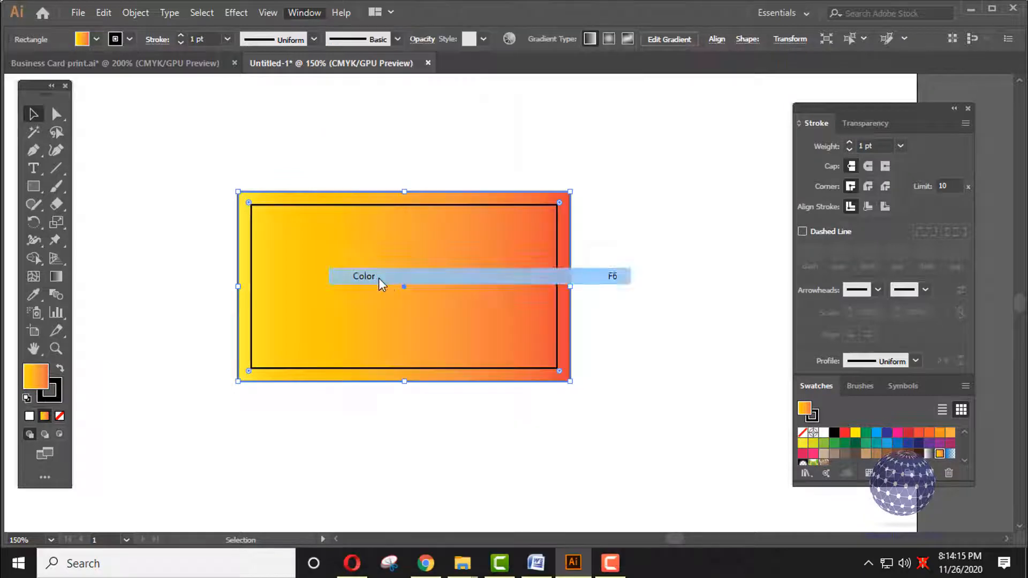
pyautogui.moveTo(742, 525); pyautogui.dragTo(626, 503)
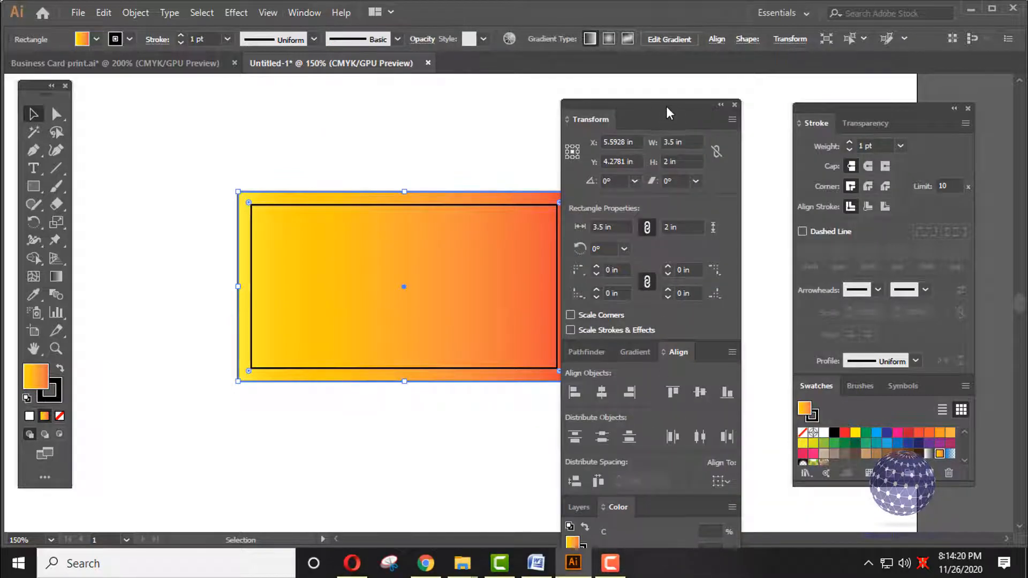
pyautogui.moveTo(700, 102); pyautogui.dragTo(652, 44)
pyautogui.moveTo(544, 60); pyautogui.dragTo(603, 197)
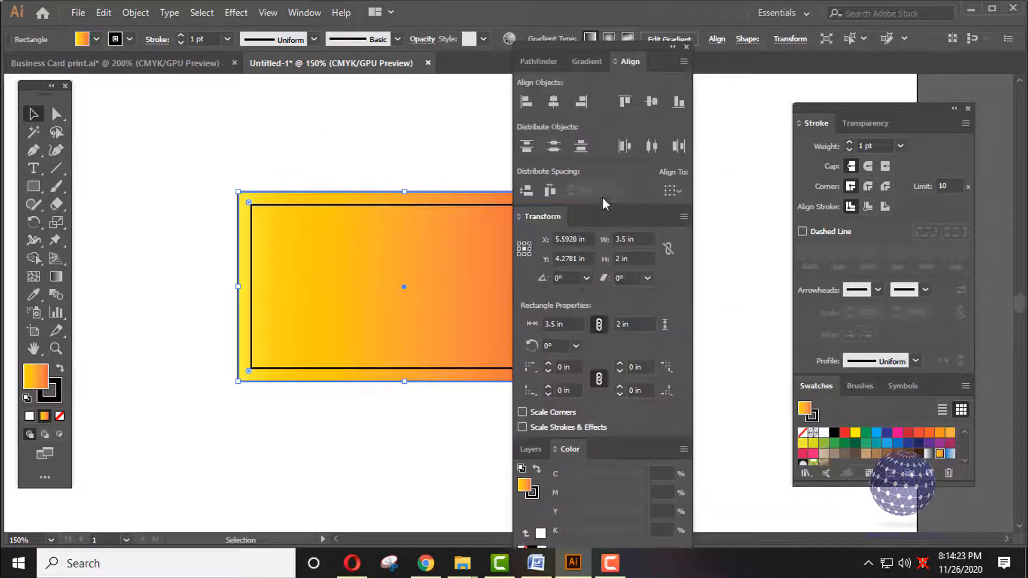
pyautogui.moveTo(634, 54)
pyautogui.mouseDown()
pyautogui.moveTo(820, 110)
pyautogui.moveTo(824, 119)
pyautogui.moveTo(802, 147)
pyautogui.mouseUp()
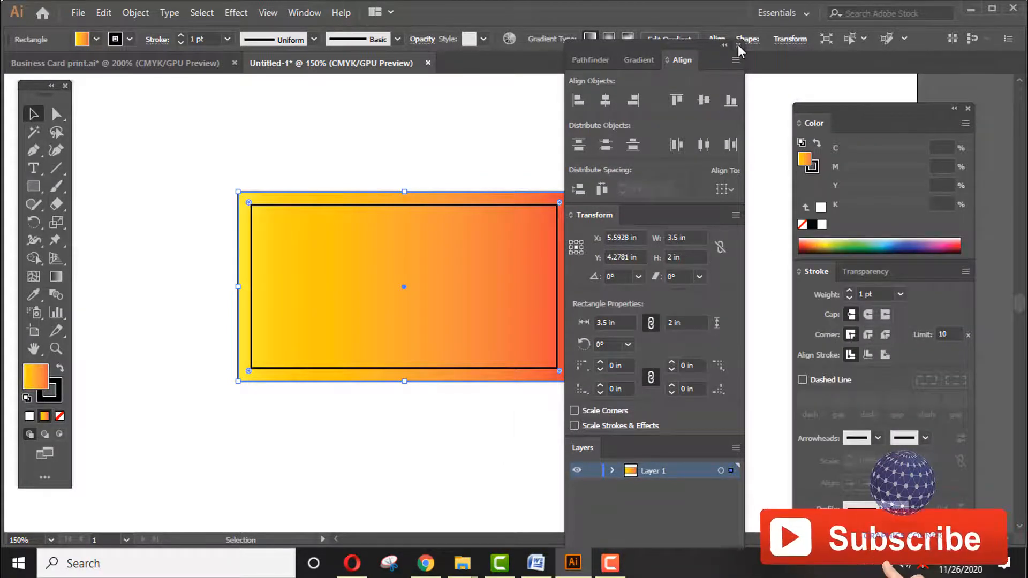
# - Show the Gradient panel with the 0° linear five-stop gradient applied
pyautogui.click(676, 40)
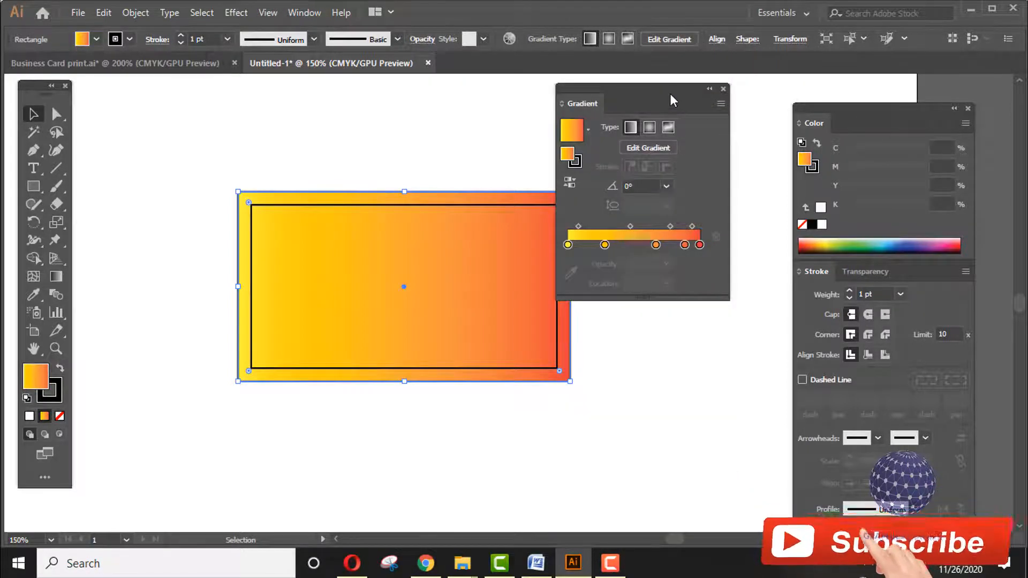
pyautogui.moveTo(670, 95); pyautogui.dragTo(719, 129)
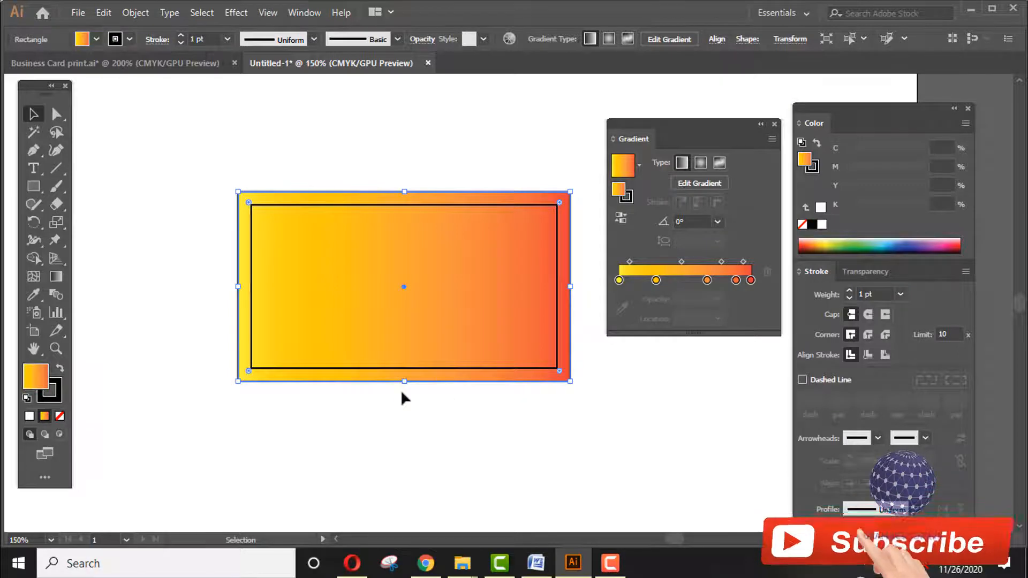
pyautogui.click(301, 12)
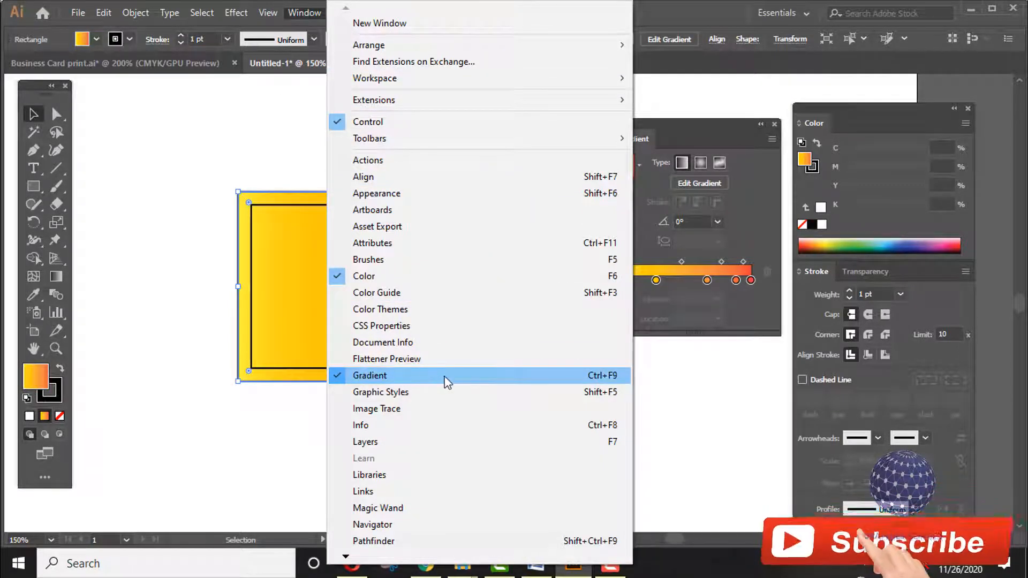
pyautogui.click(371, 374)
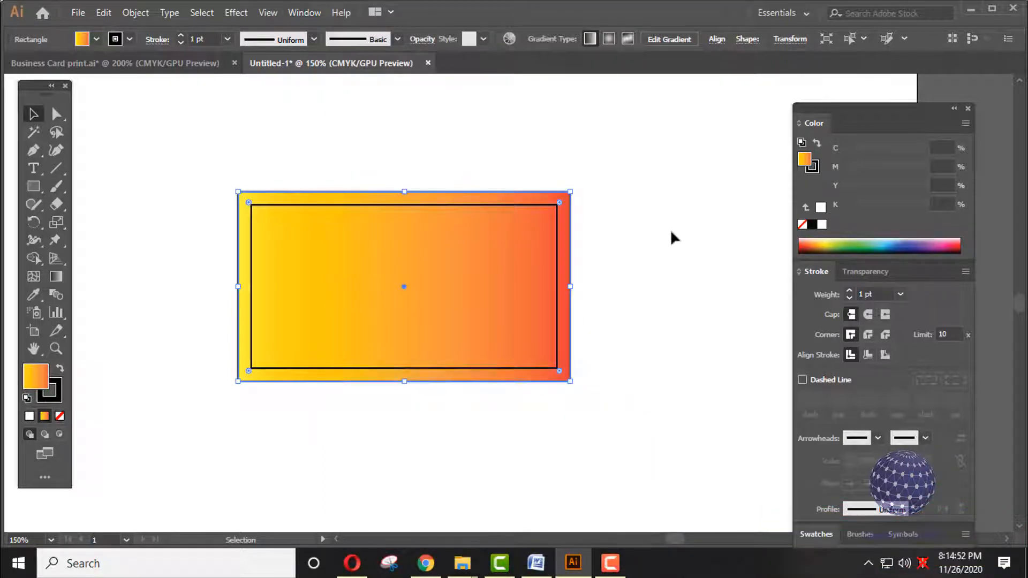
pyautogui.click(304, 13)
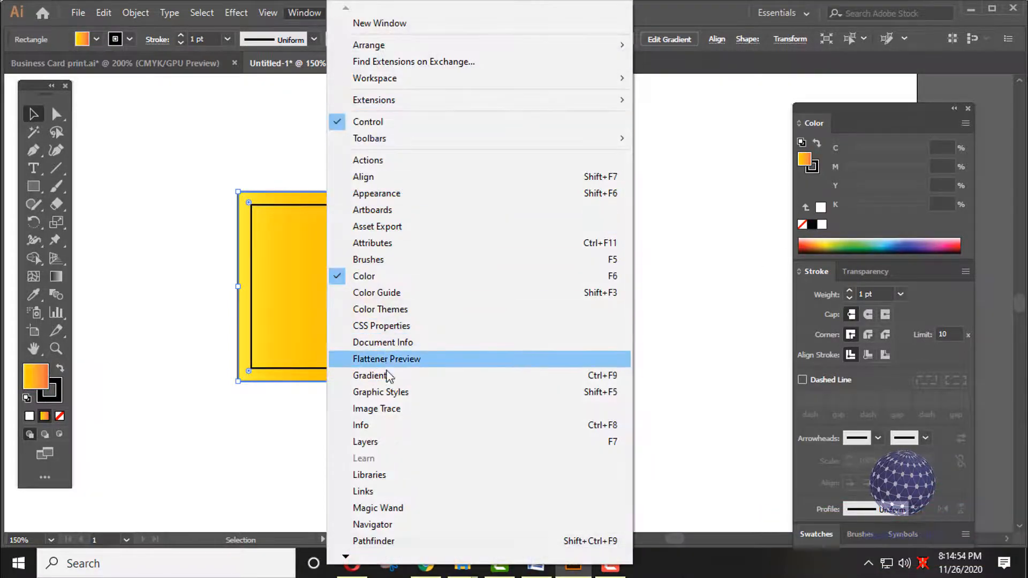
pyautogui.click(391, 376)
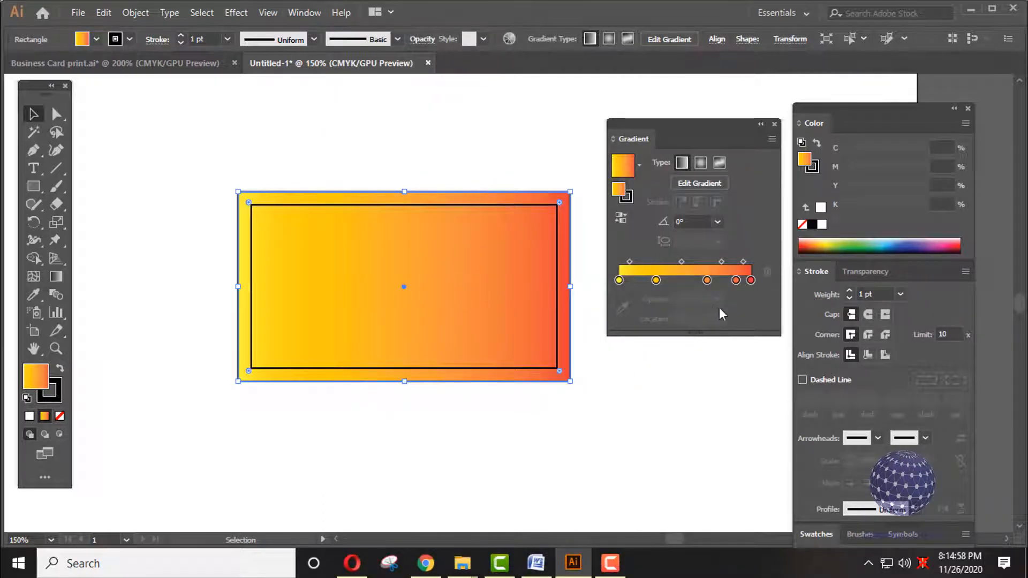
# - Reduce the gradient to two stops and tint the right stop light blue
pyautogui.moveTo(750, 280); pyautogui.dragTo(787, 284)
pyautogui.moveTo(654, 279); pyautogui.dragTo(694, 318)
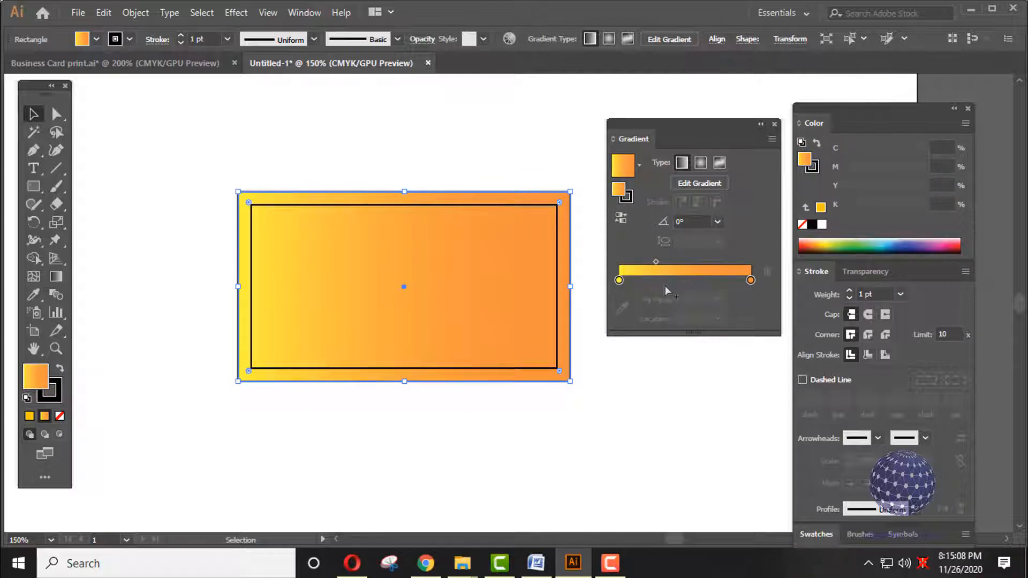
pyautogui.click(750, 280)
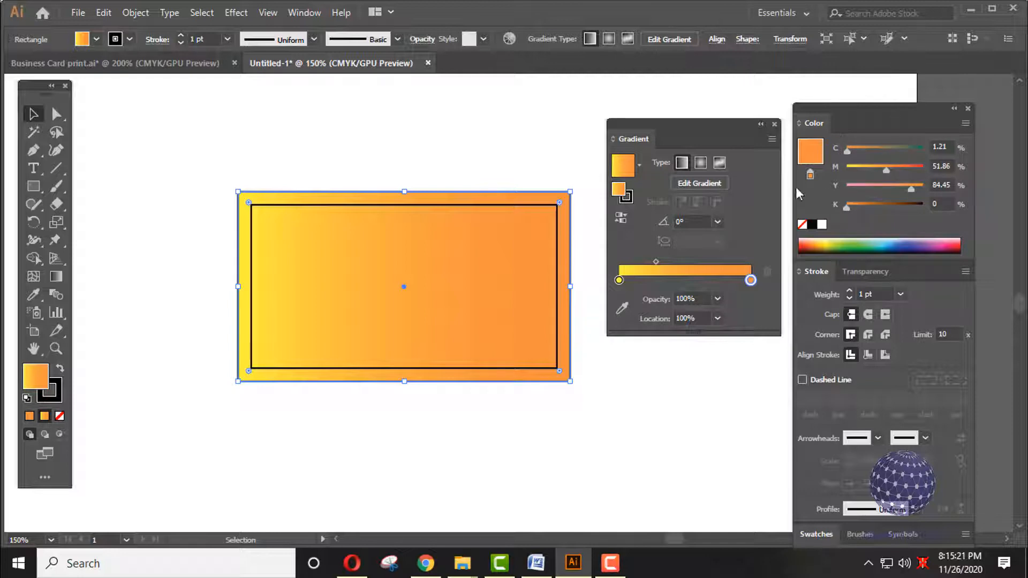
pyautogui.click(965, 123)
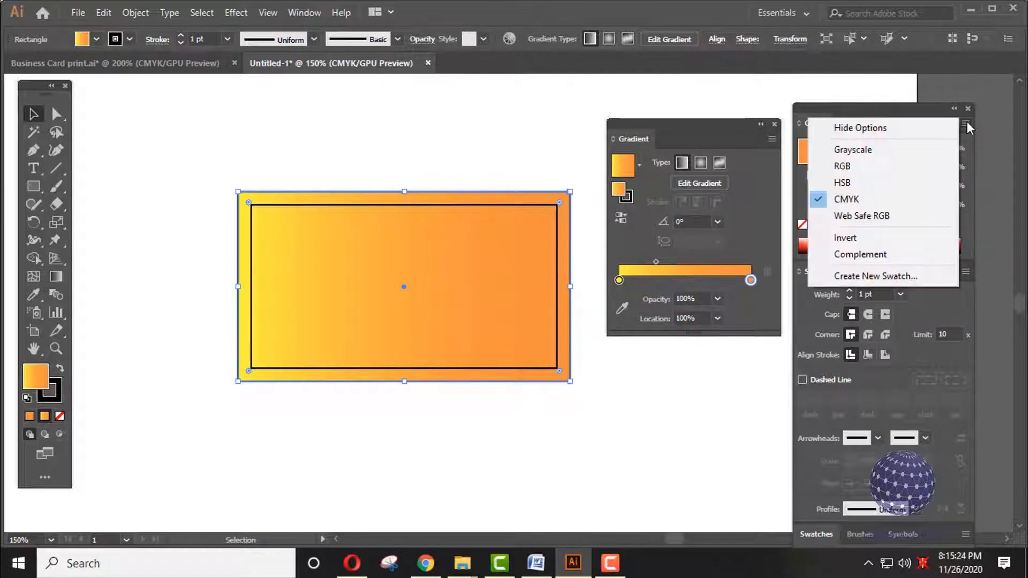
pyautogui.click(842, 111)
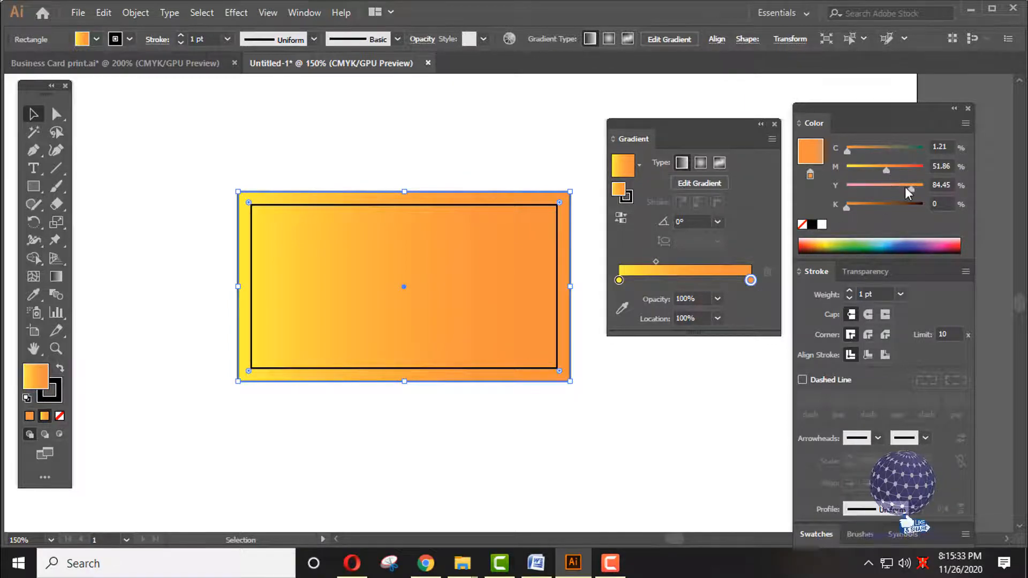
pyautogui.moveTo(907, 187); pyautogui.dragTo(772, 188)
pyautogui.moveTo(884, 168); pyautogui.dragTo(801, 170)
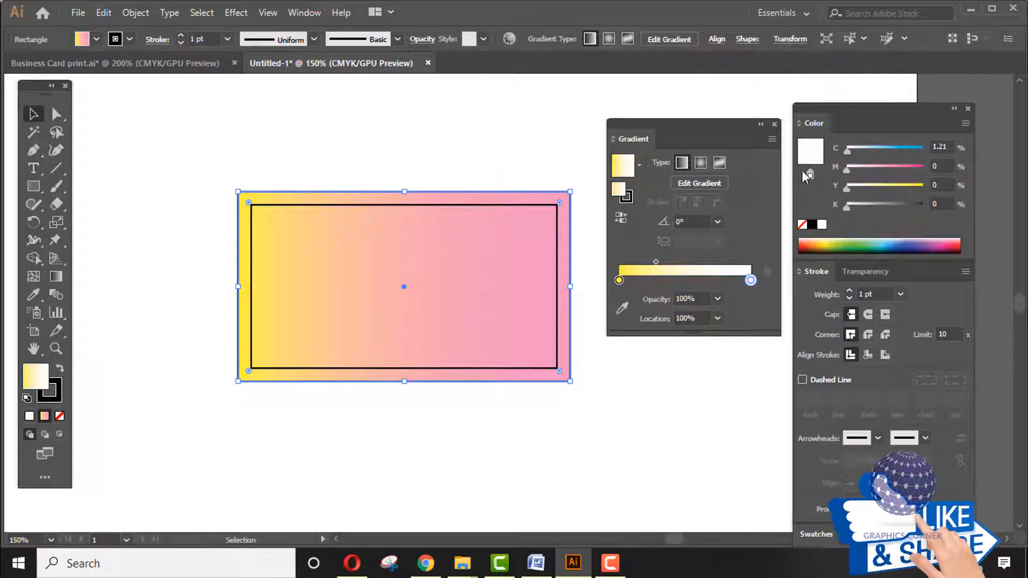
pyautogui.moveTo(854, 146); pyautogui.dragTo(824, 146)
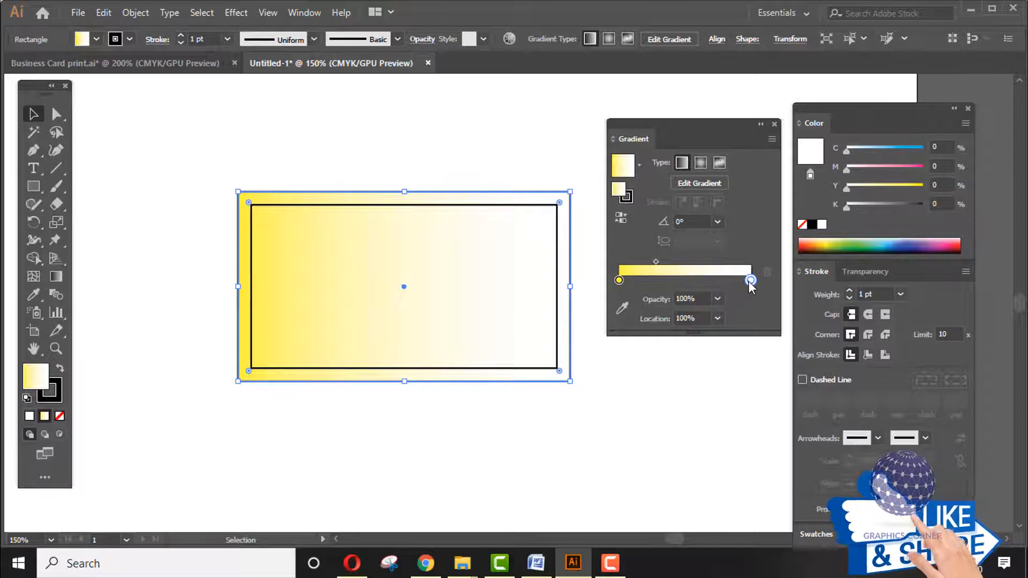
pyautogui.moveTo(845, 150); pyautogui.dragTo(853, 151)
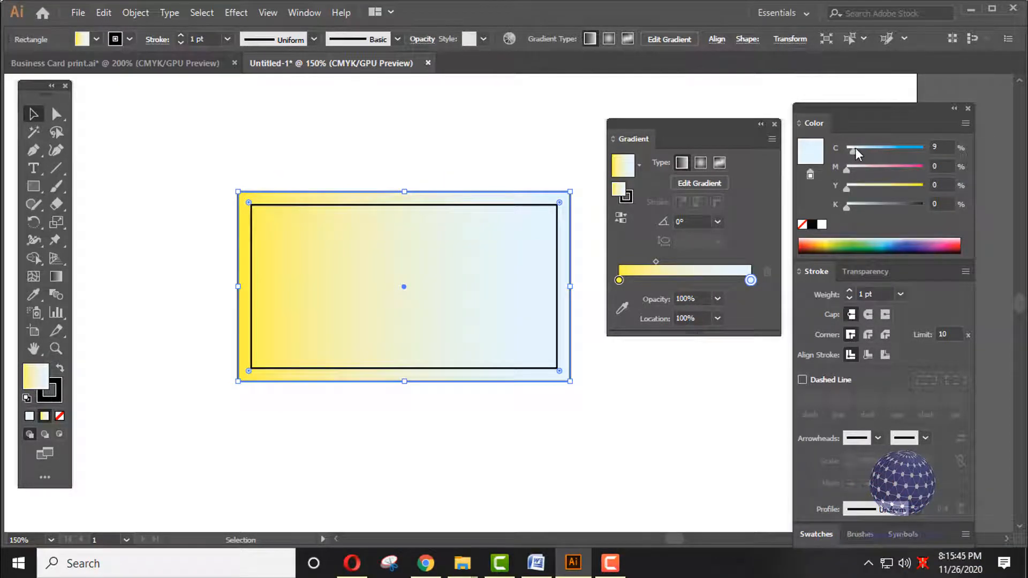
# - Lighten the left stop to pale yellow (Y 12%) and set the right stop to C 12
pyautogui.click(619, 280)
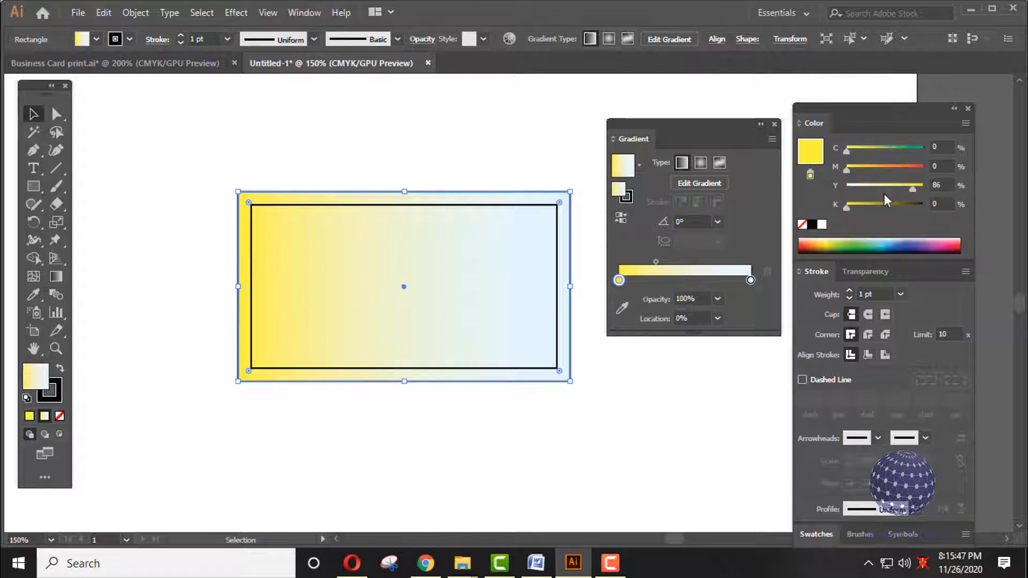
pyautogui.moveTo(907, 186); pyautogui.dragTo(860, 188)
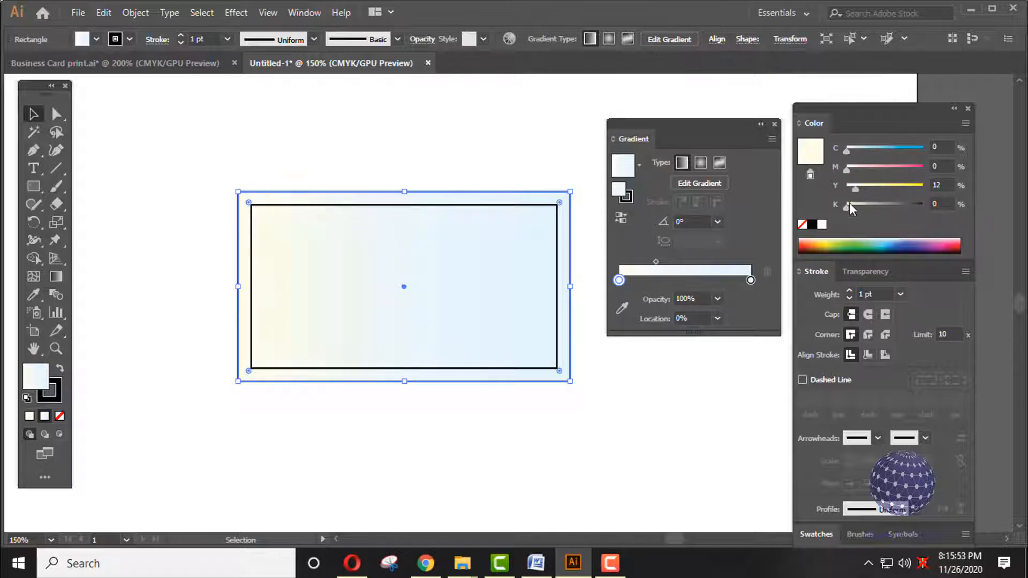
pyautogui.click(535, 465)
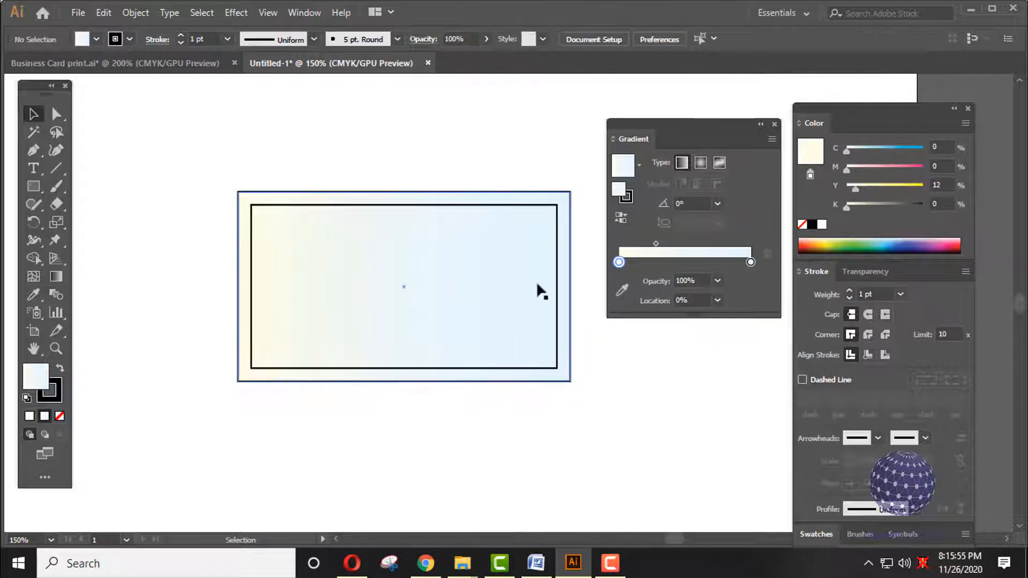
pyautogui.click(505, 295)
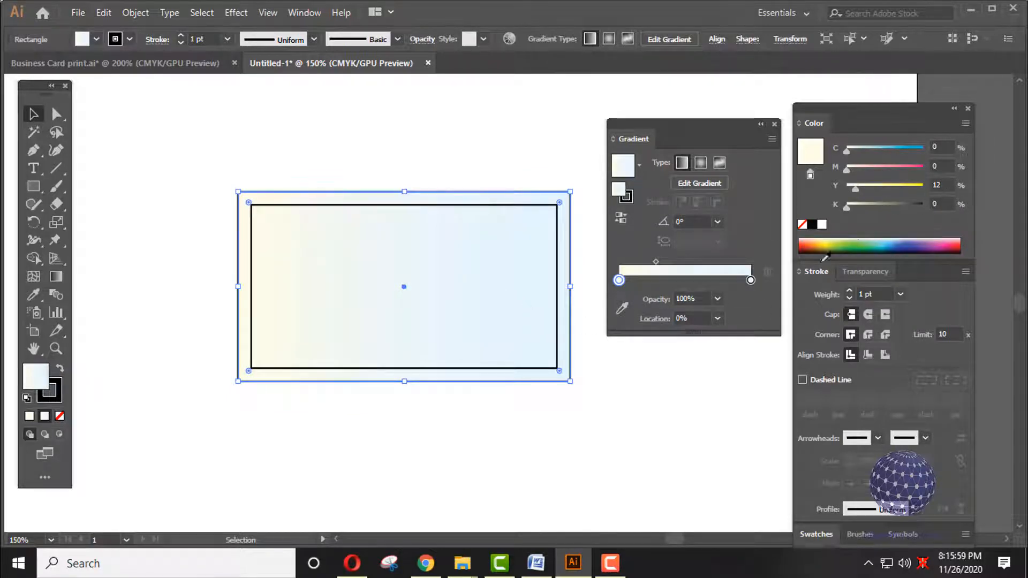
pyautogui.click(750, 281)
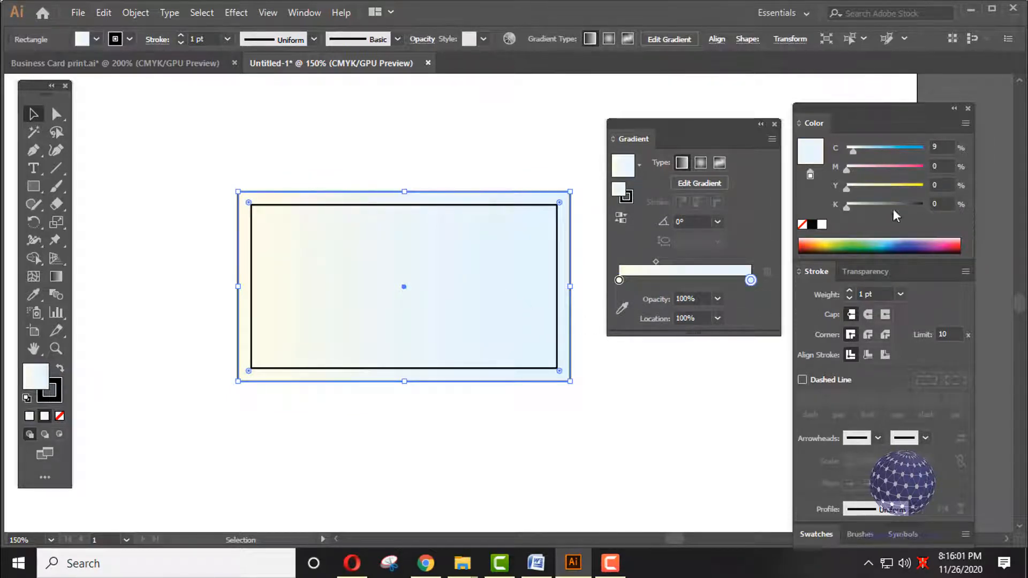
pyautogui.click(934, 149)
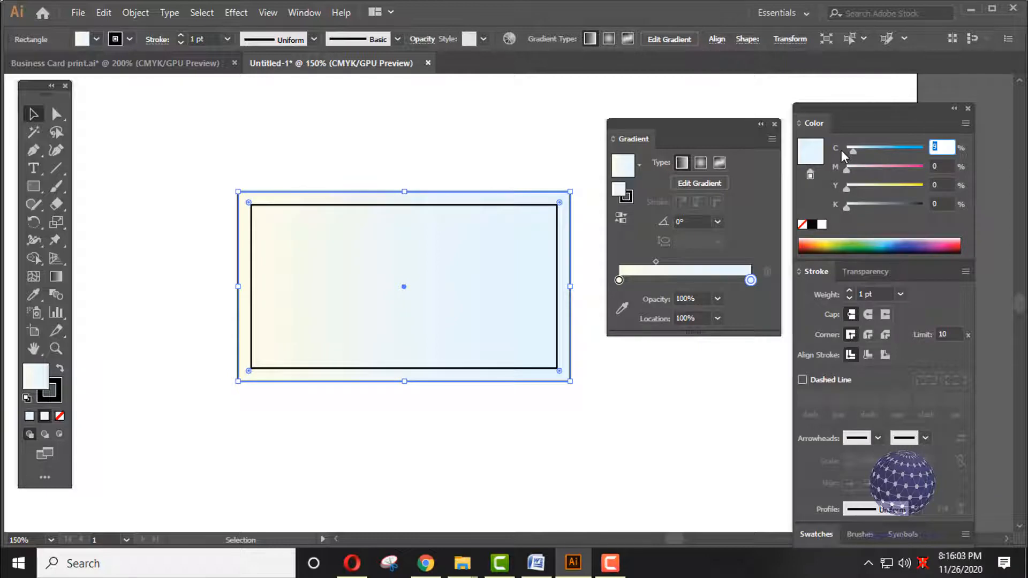
pyautogui.press('Return')
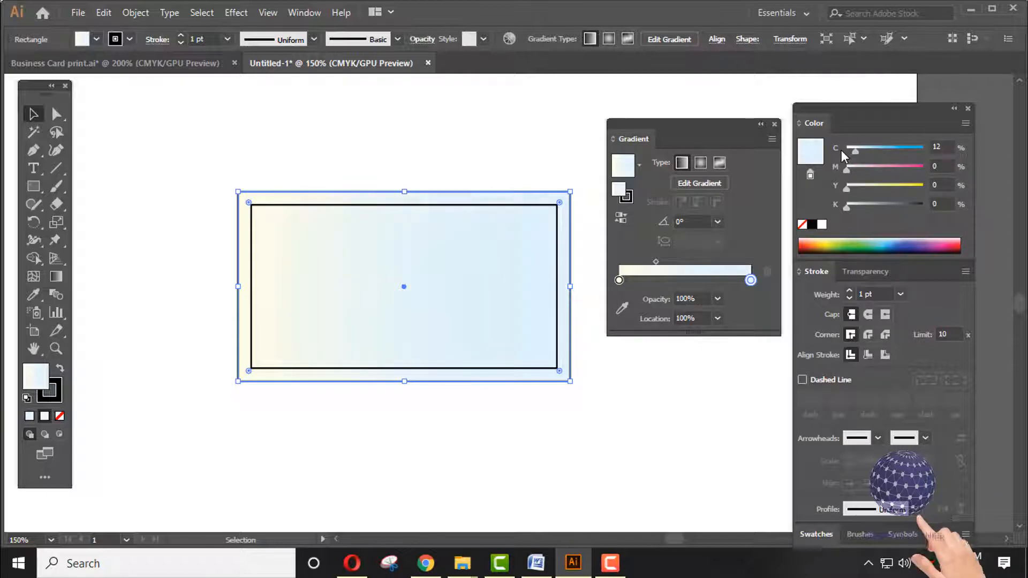
pyautogui.click(362, 145)
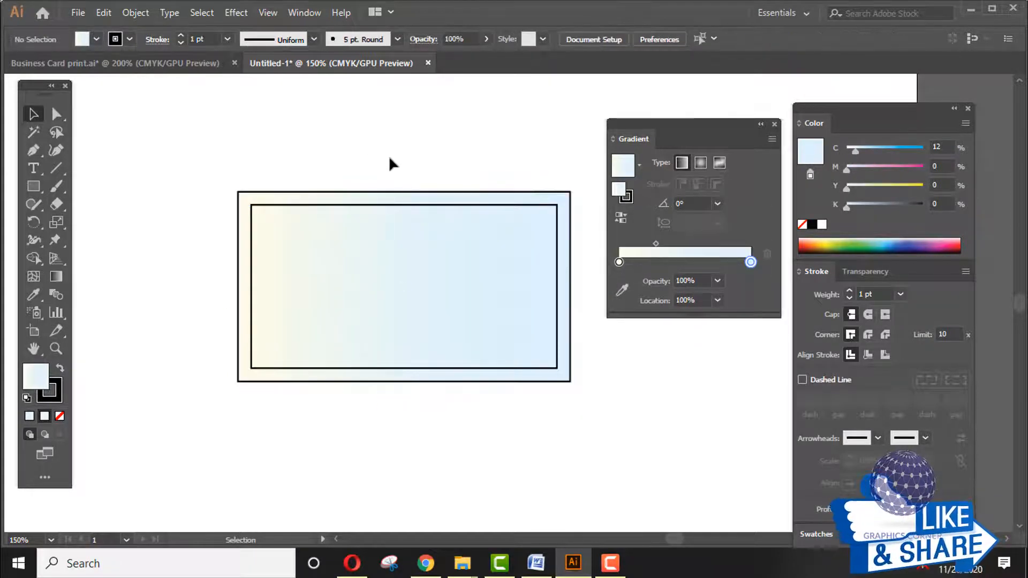
pyautogui.hscroll(1, 391, 156)
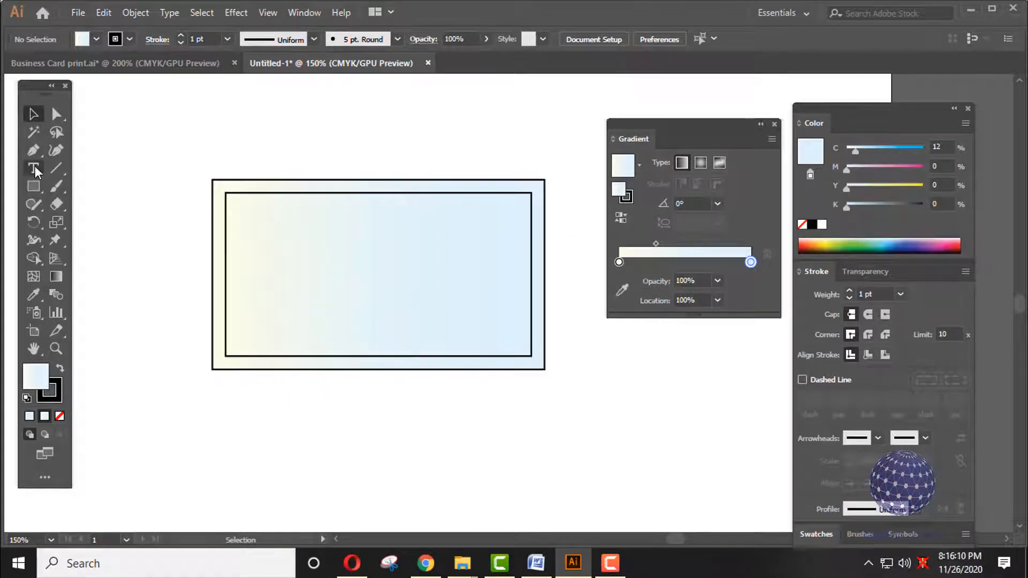
# - Type the cardholder's full name in capitals and move it near the card's top right
pyautogui.press('t')
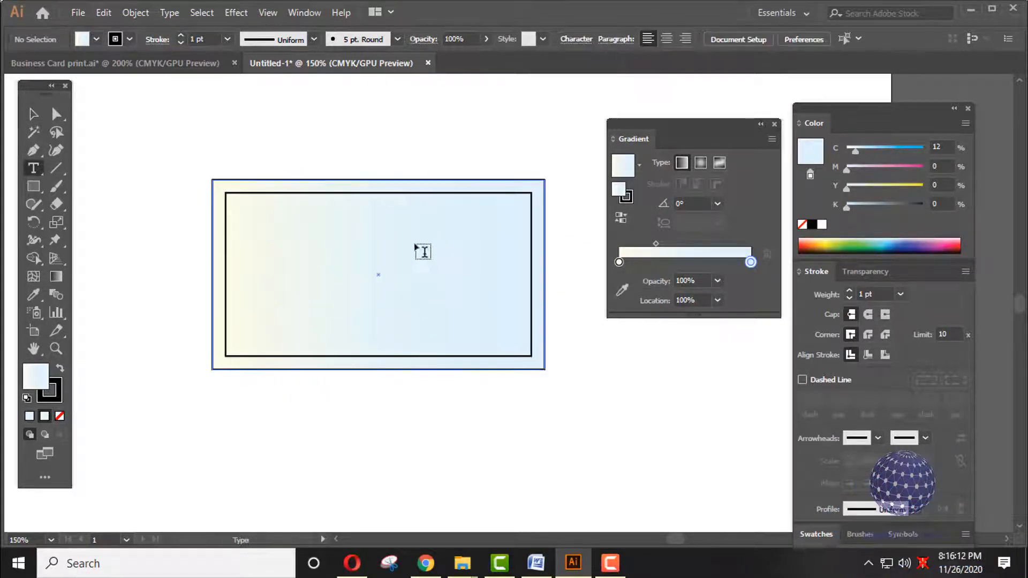
pyautogui.click(386, 238)
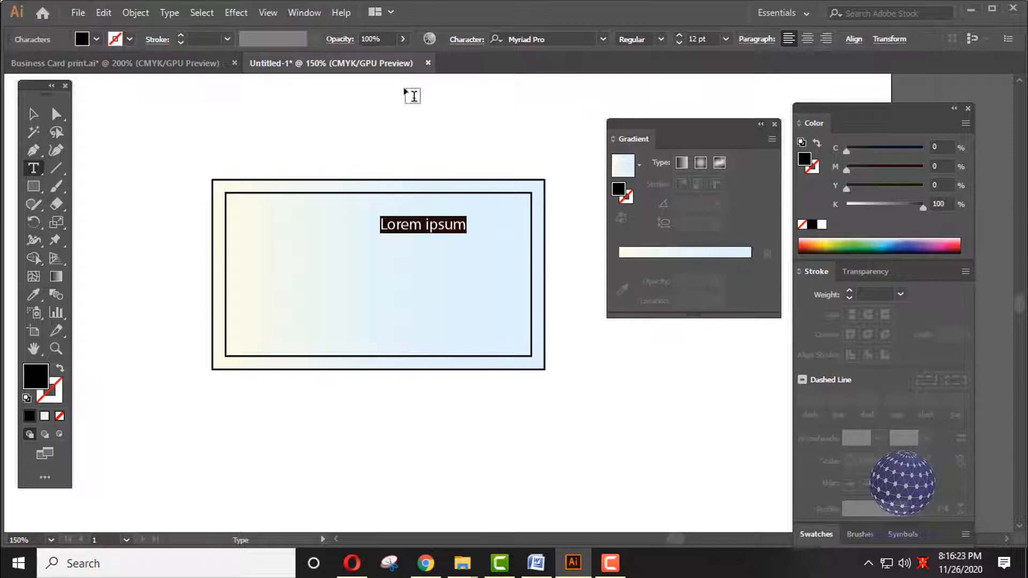
pyautogui.press('BackSpace')
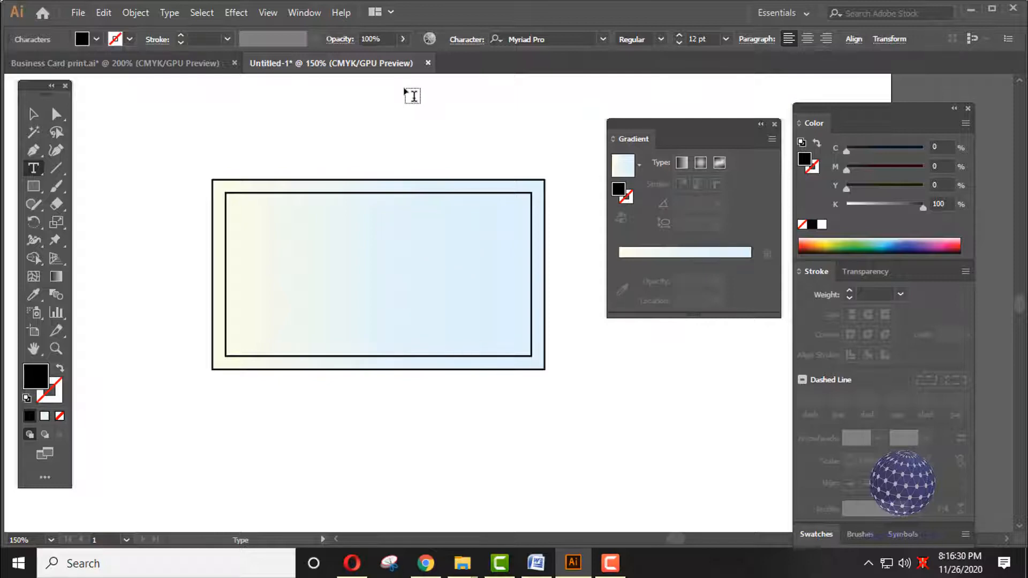
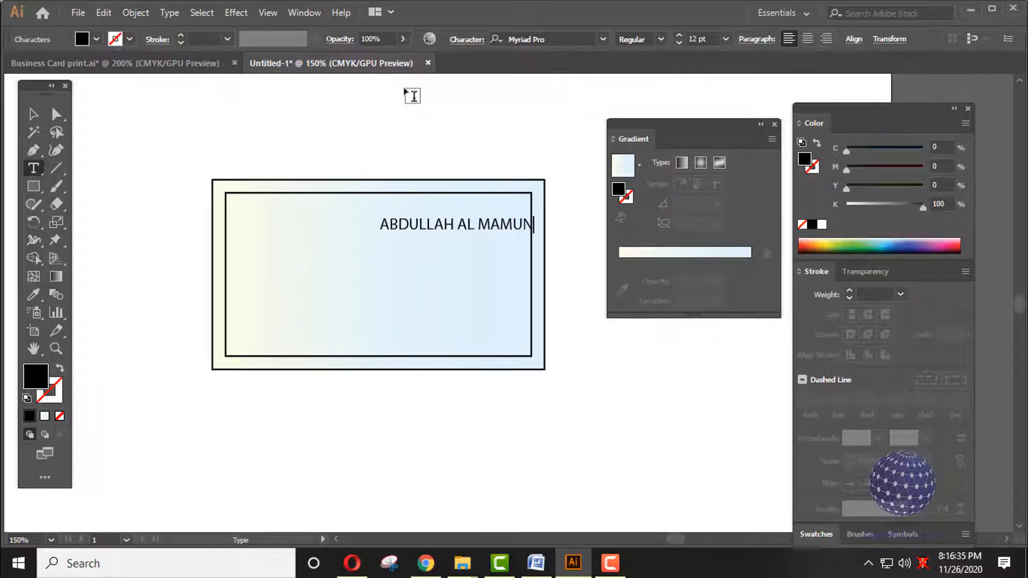
pyautogui.click(33, 114)
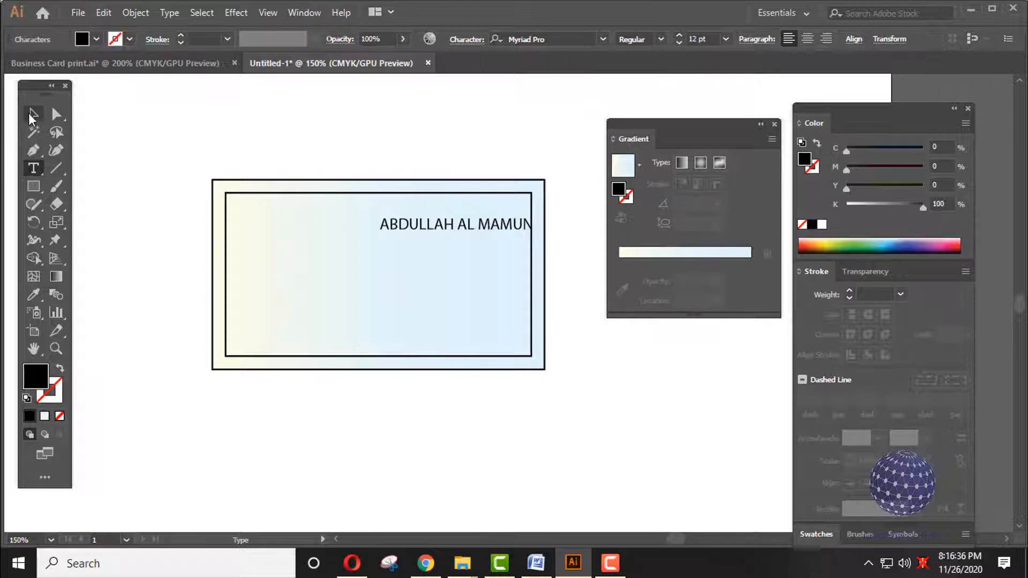
pyautogui.moveTo(484, 226); pyautogui.dragTo(463, 215)
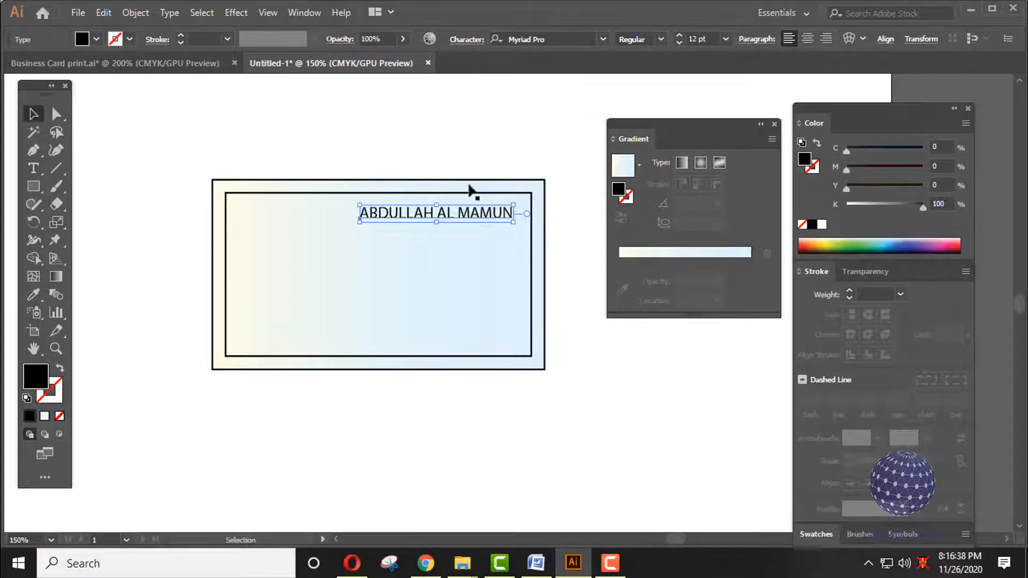
# - Change the name's font to Lato and nudge it slightly up and left
pyautogui.click(564, 38)
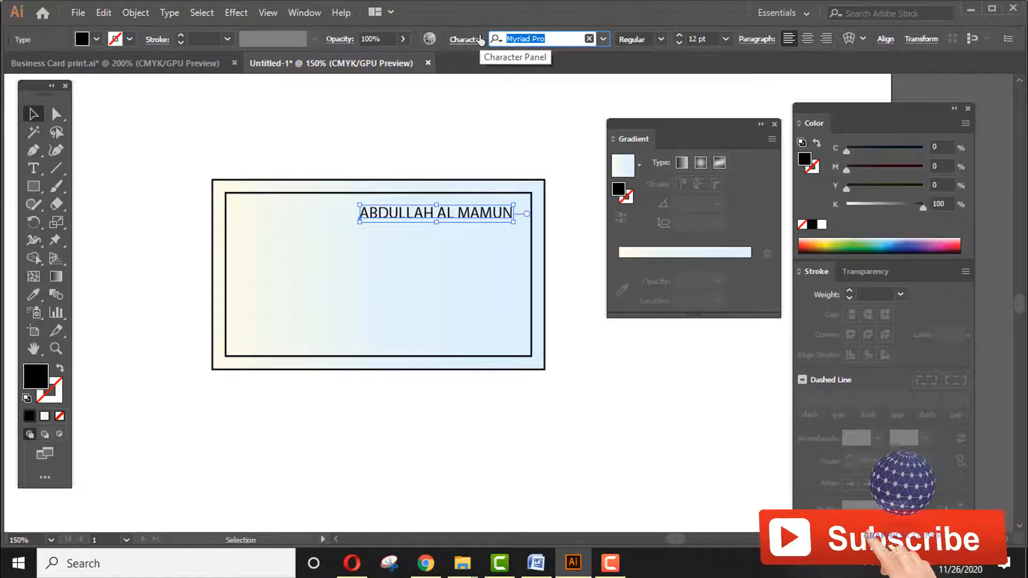
pyautogui.write('LATO')
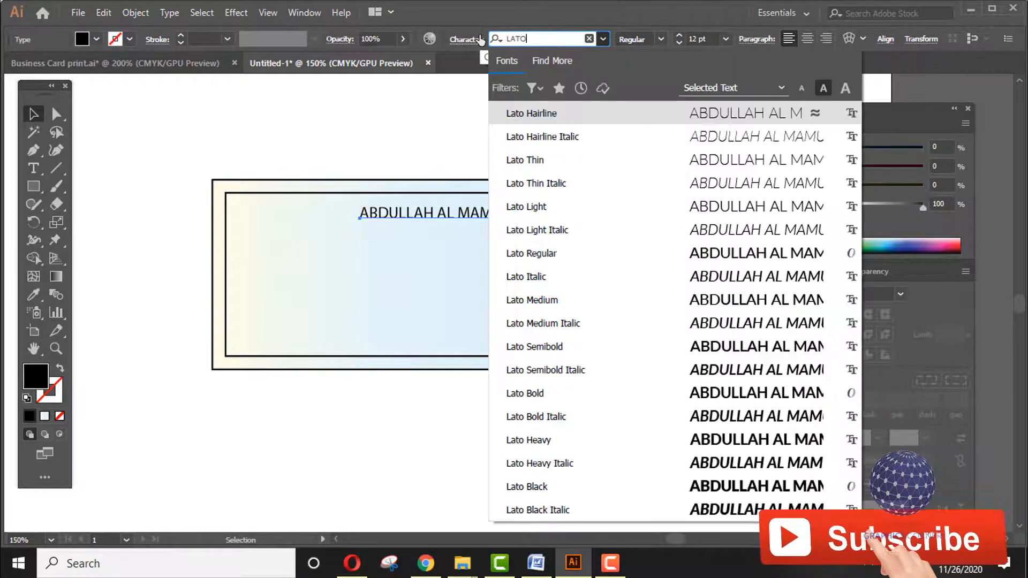
pyautogui.press('Down')
pyautogui.press('Down')
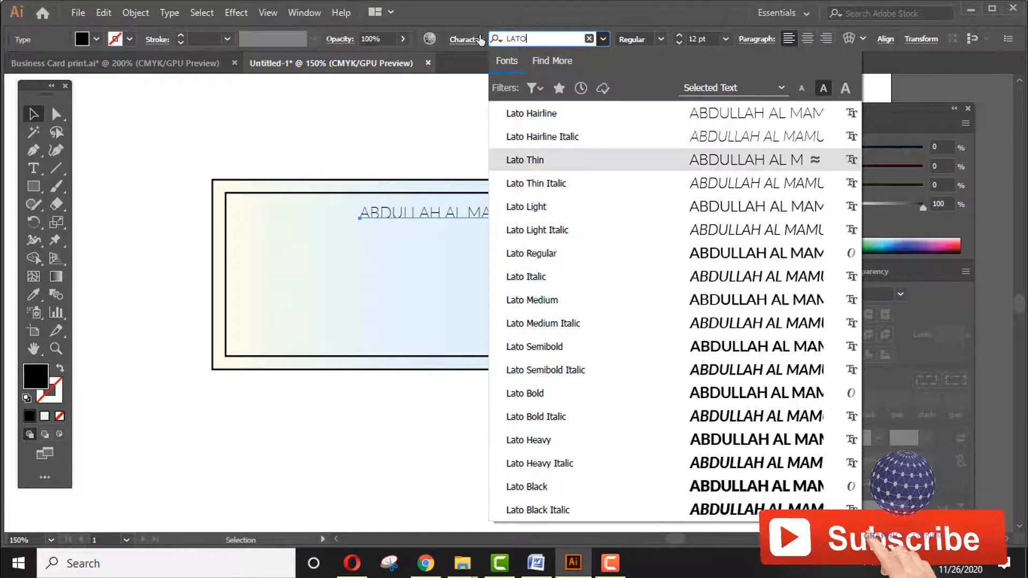
pyautogui.press('Return')
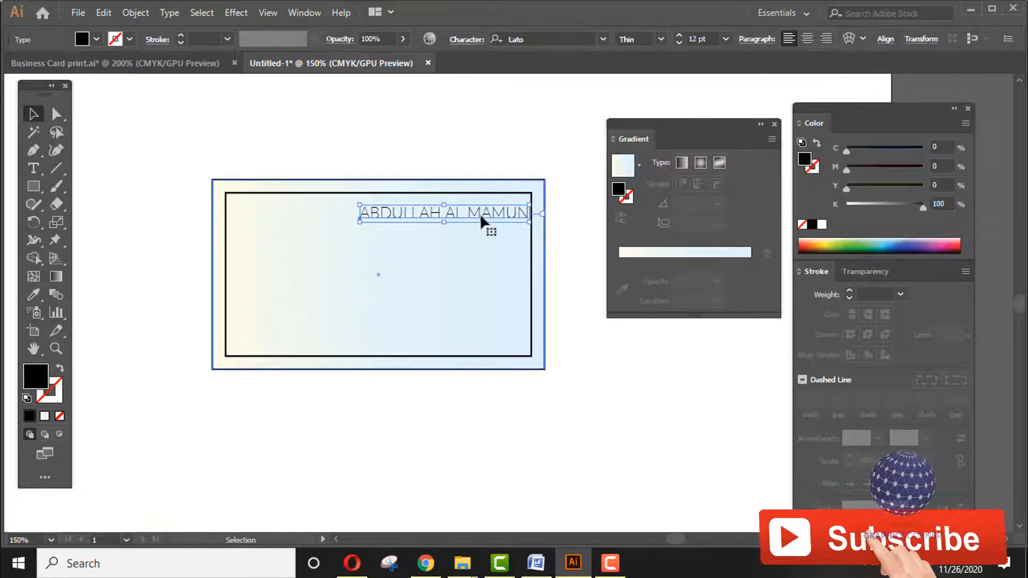
pyautogui.moveTo(484, 216); pyautogui.dragTo(475, 205)
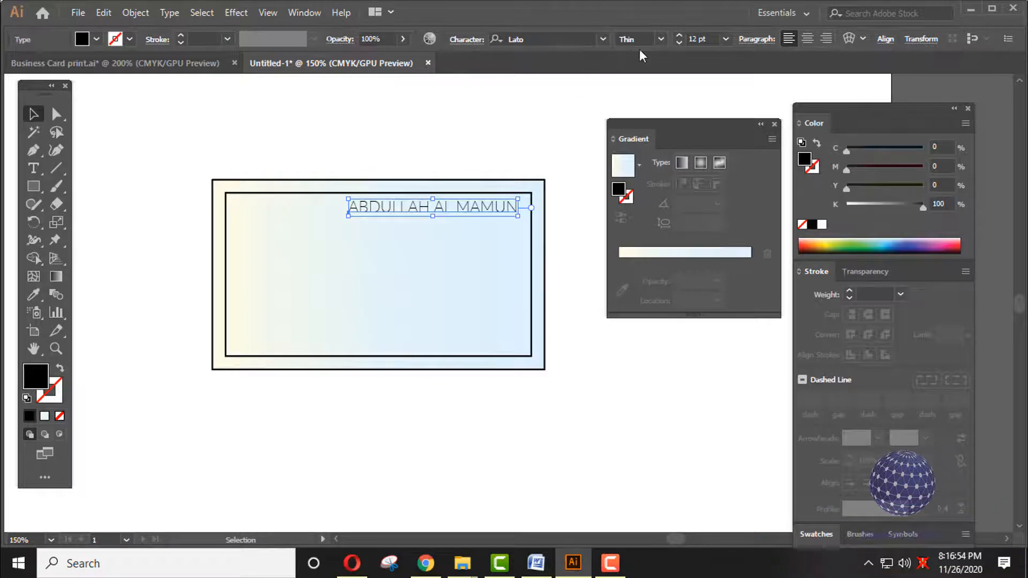
# - Set the name to Lato Bold and Alt+Shift-drag a copy directly below it
pyautogui.click(664, 40)
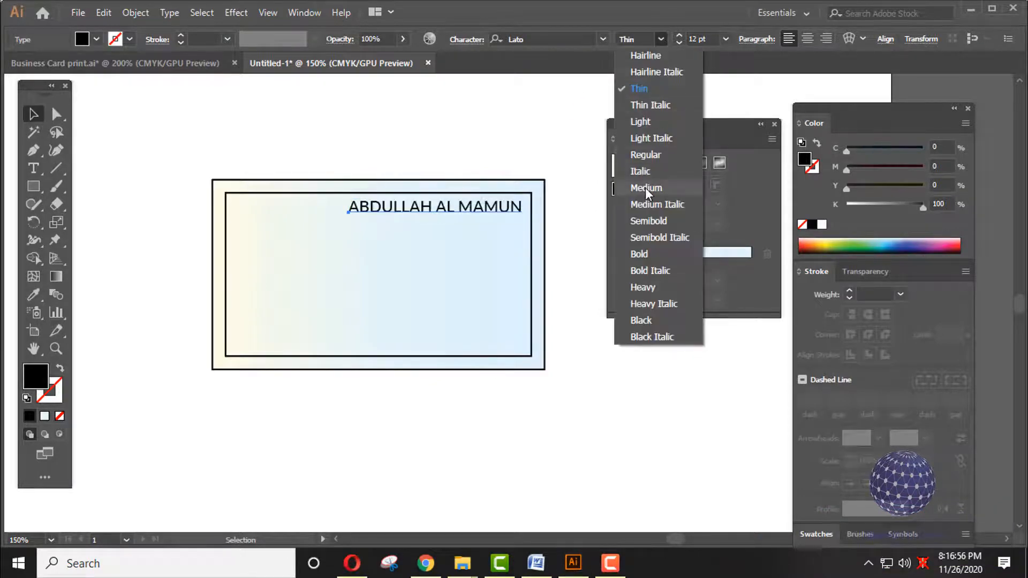
pyautogui.click(645, 252)
pyautogui.click(568, 218)
pyautogui.click(506, 212)
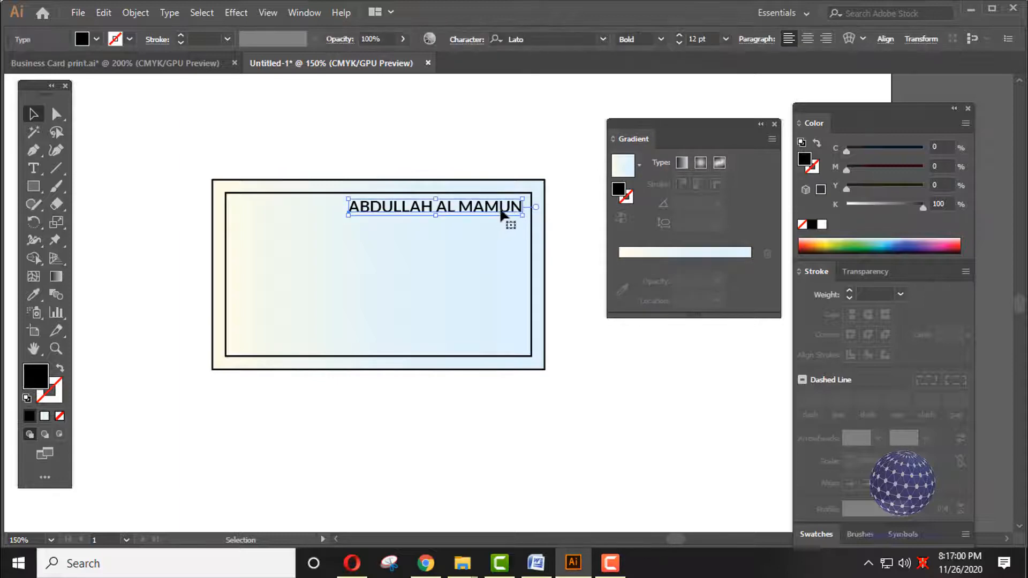
pyautogui.moveTo(501, 212); pyautogui.dragTo(502, 231)
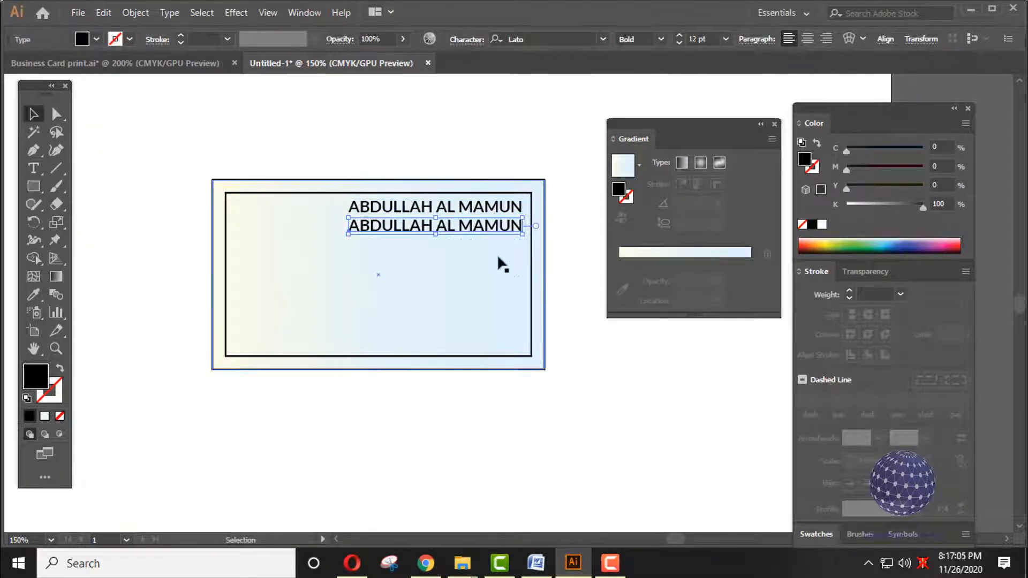
# - Retype the duplicated line as 'graphic designer'
pyautogui.tripleClick(498, 227)
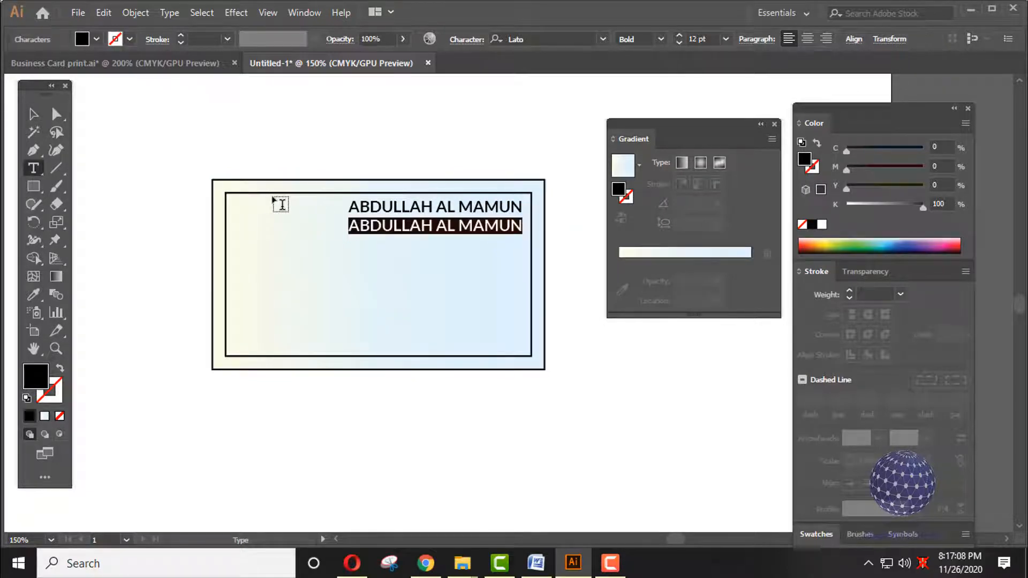
pyautogui.write('graphi')
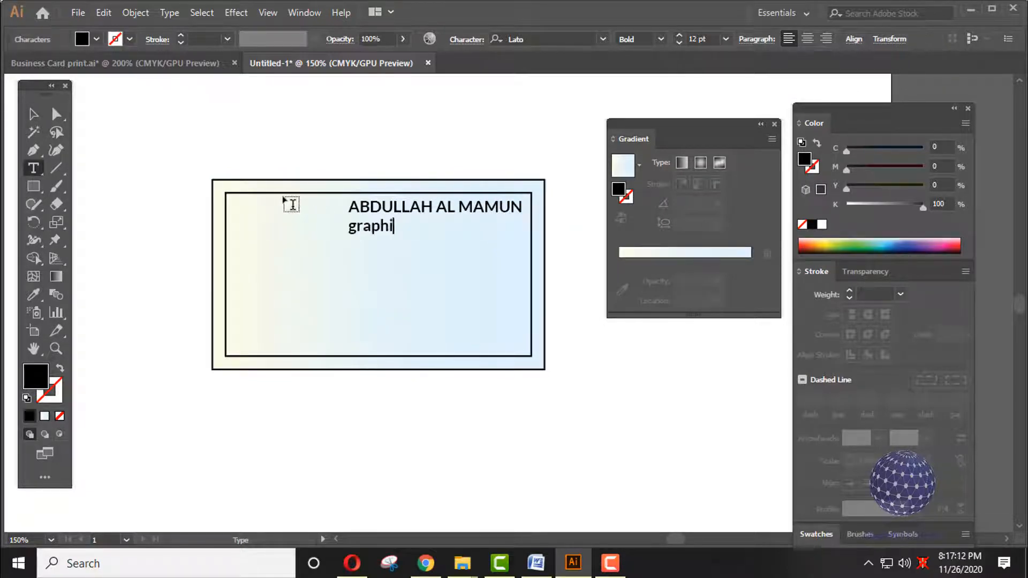
pyautogui.write('c designer')
pyautogui.press('Escape')
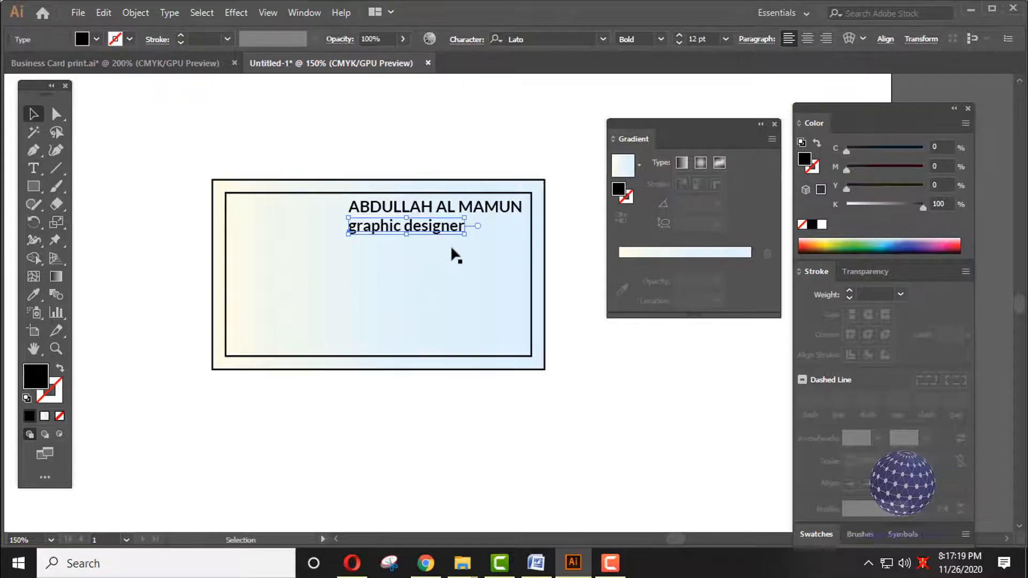
# - Set 'graphic designer' to Lato Regular 10 pt and nudge it up under the name
pyautogui.click(663, 39)
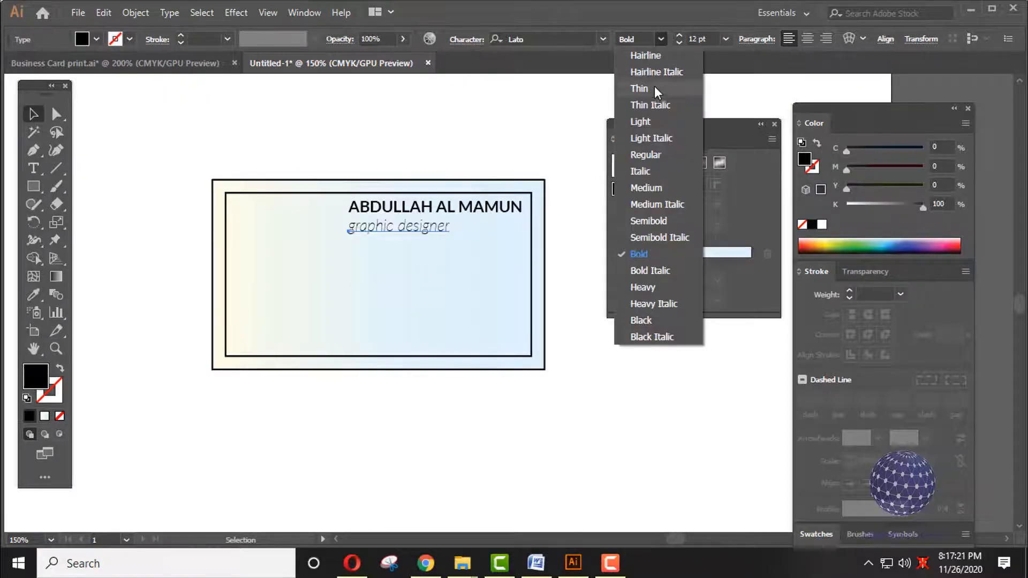
pyautogui.click(648, 121)
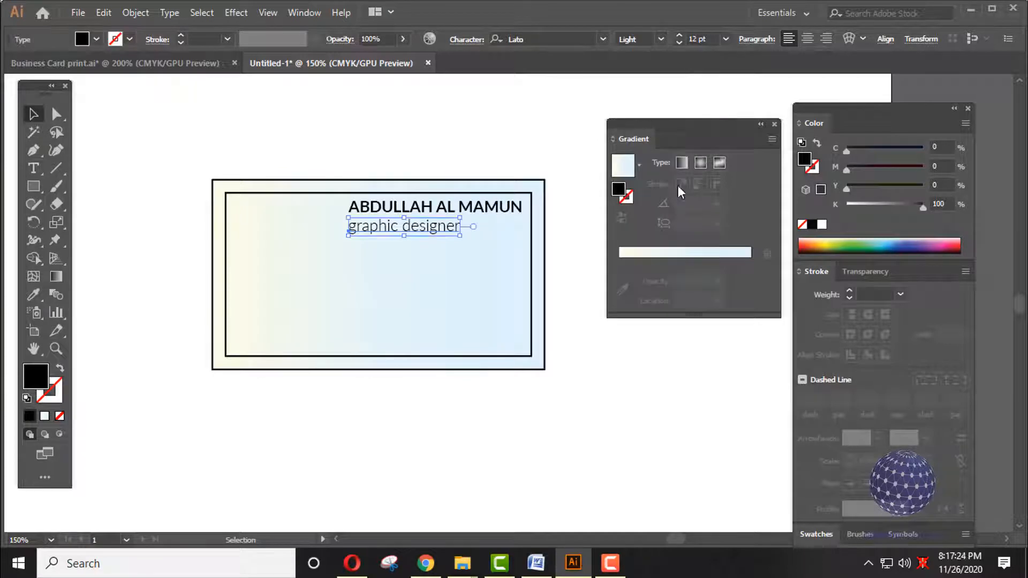
pyautogui.click(480, 158)
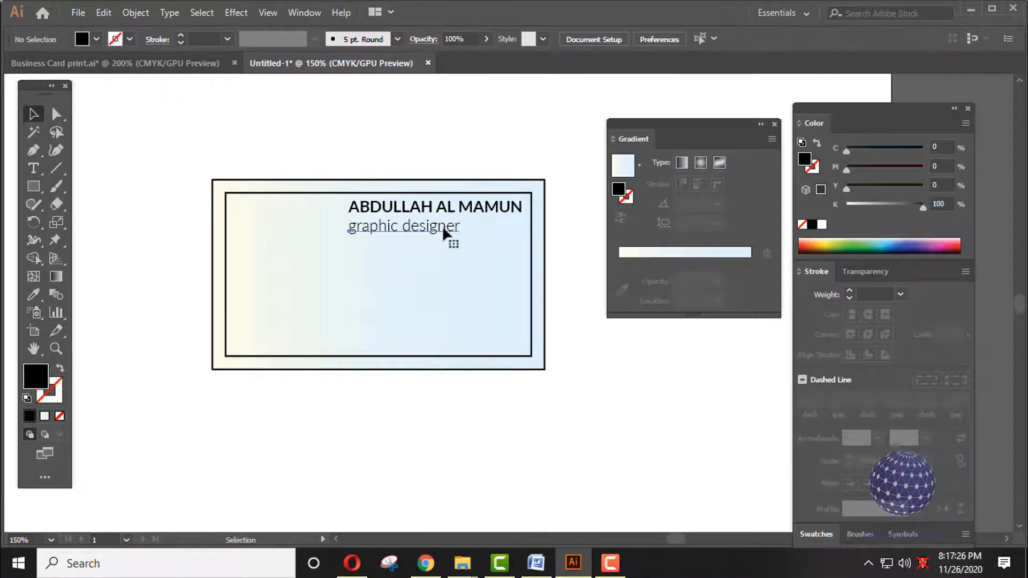
pyautogui.click(442, 225)
pyautogui.click(679, 43)
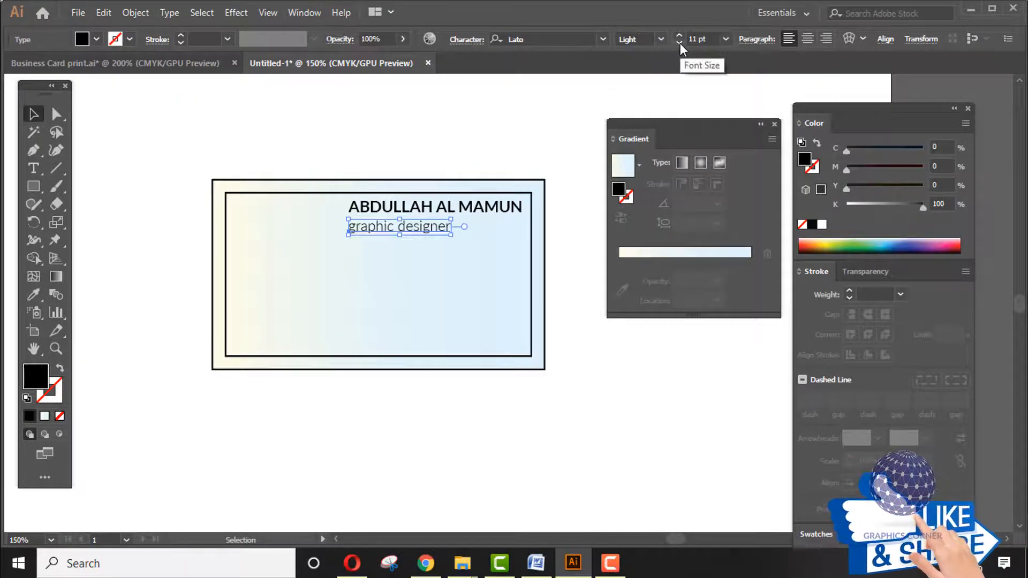
pyautogui.click(660, 38)
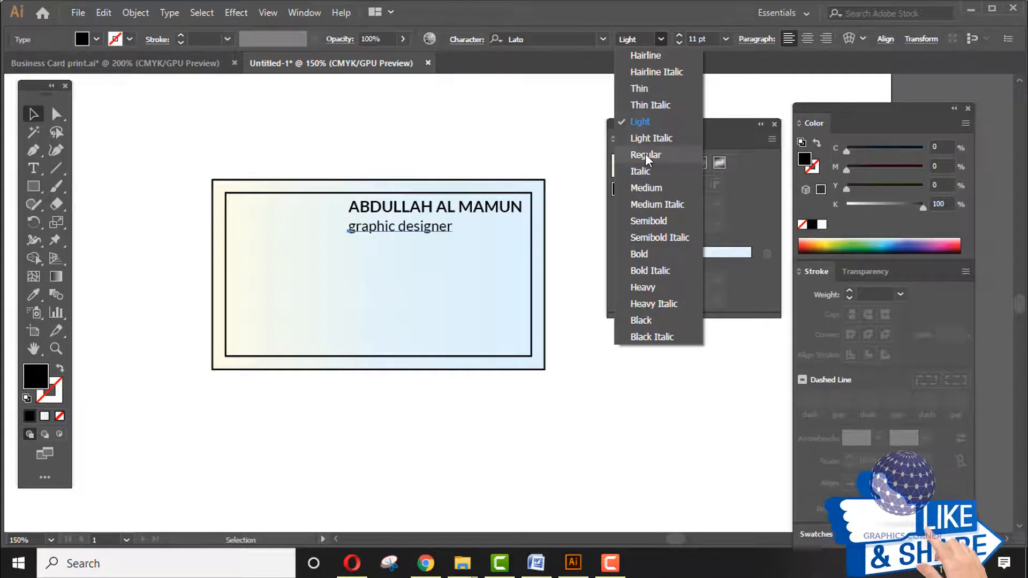
pyautogui.click(562, 166)
pyautogui.click(413, 229)
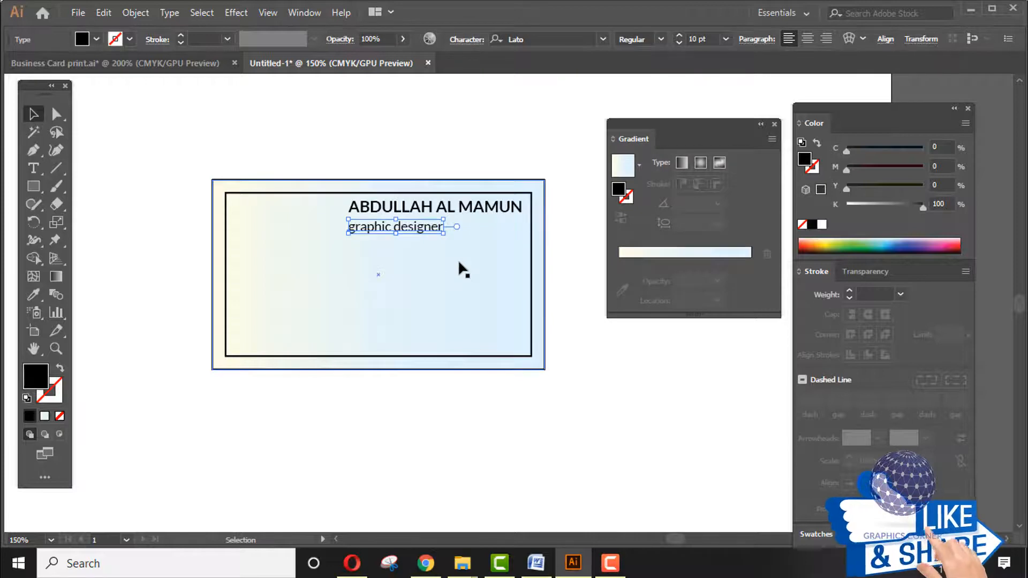
pyautogui.press('Up')
pyautogui.press('Up')
pyautogui.press('Up')
pyautogui.hotkey('ctrl', 'shift', 'a')
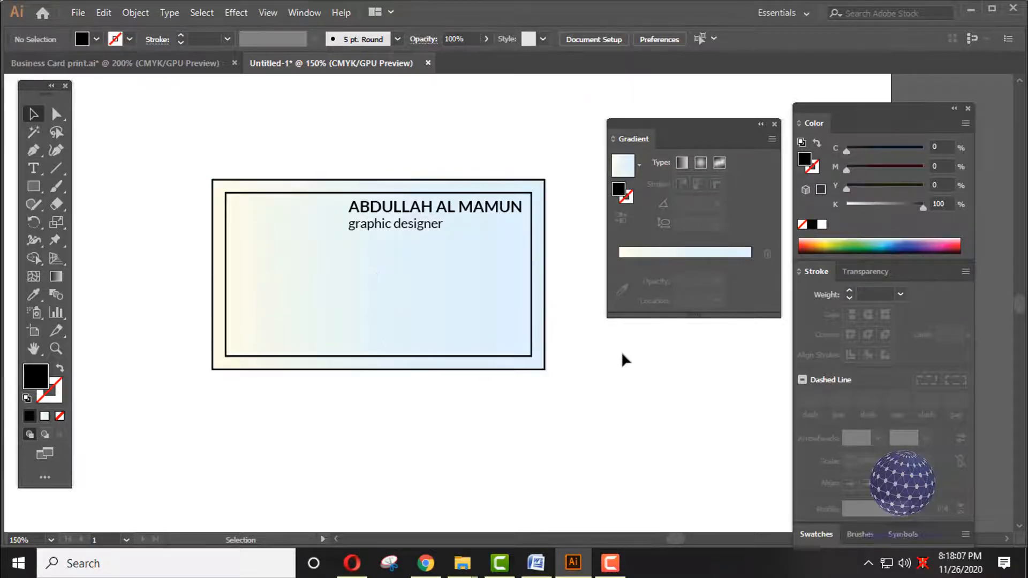
# - Shift the name and title slightly right, then duplicate the title line just below
pyautogui.hotkey('ctrl', 'alt', ']')
pyautogui.press('Right')
pyautogui.press('Right')
pyautogui.press('Right')
pyautogui.press('Right')
pyautogui.press('Right')
pyautogui.press('Right')
pyautogui.press('Right')
pyautogui.press('Right')
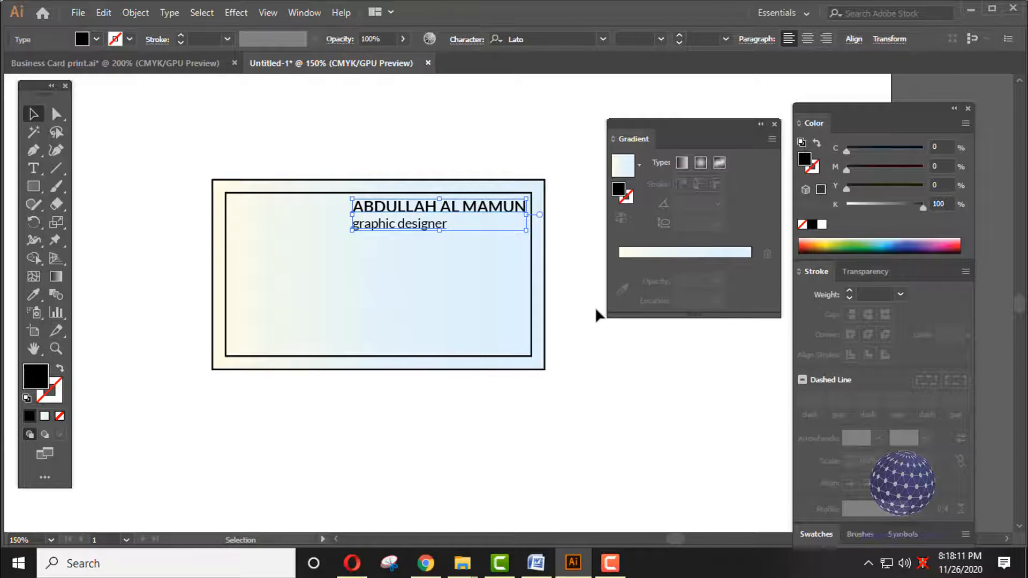
pyautogui.press('Left')
pyautogui.press('Left')
pyautogui.press('Left')
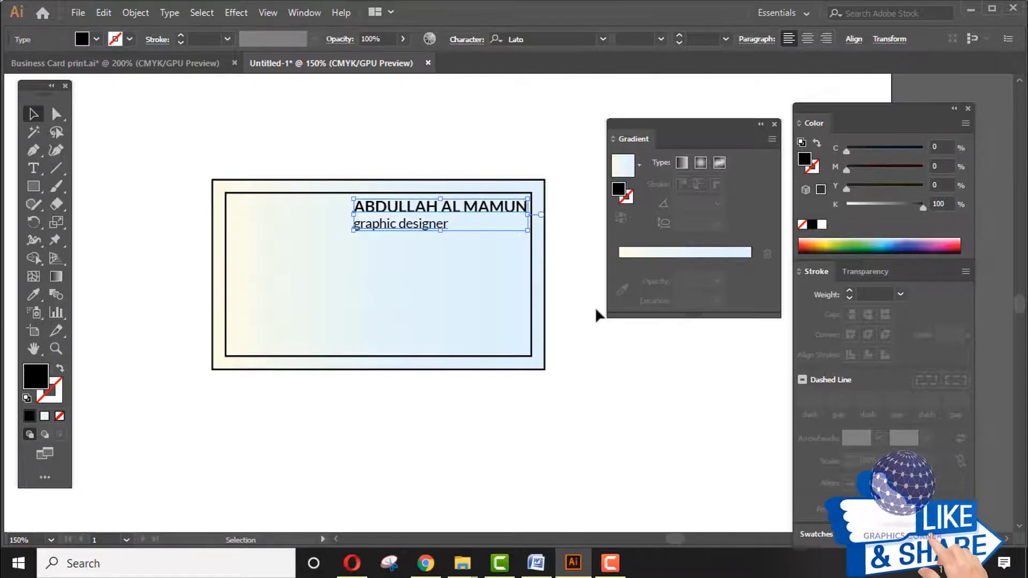
pyautogui.click(592, 436)
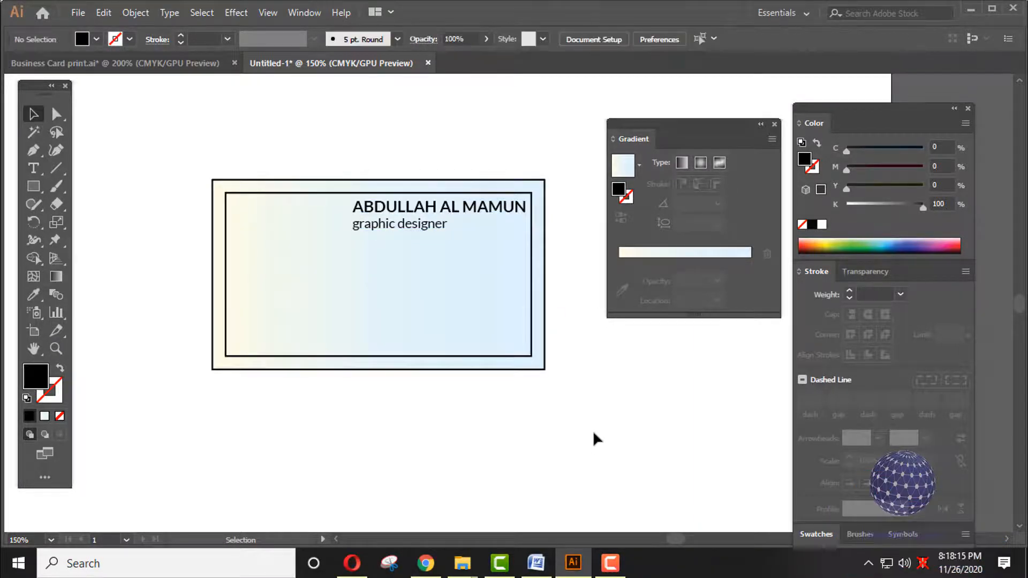
pyautogui.click(418, 228)
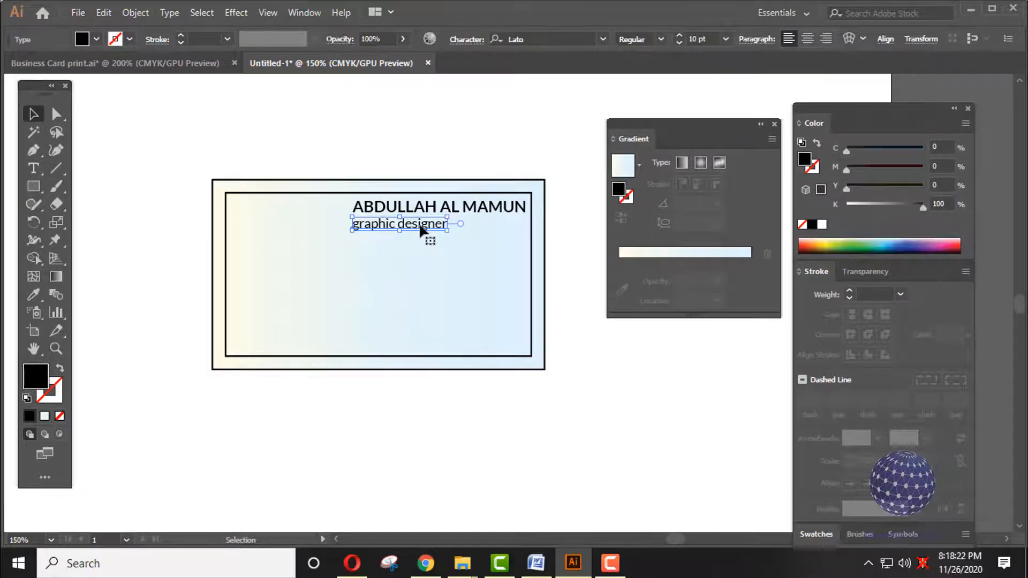
pyautogui.moveTo(420, 231); pyautogui.dragTo(423, 262)
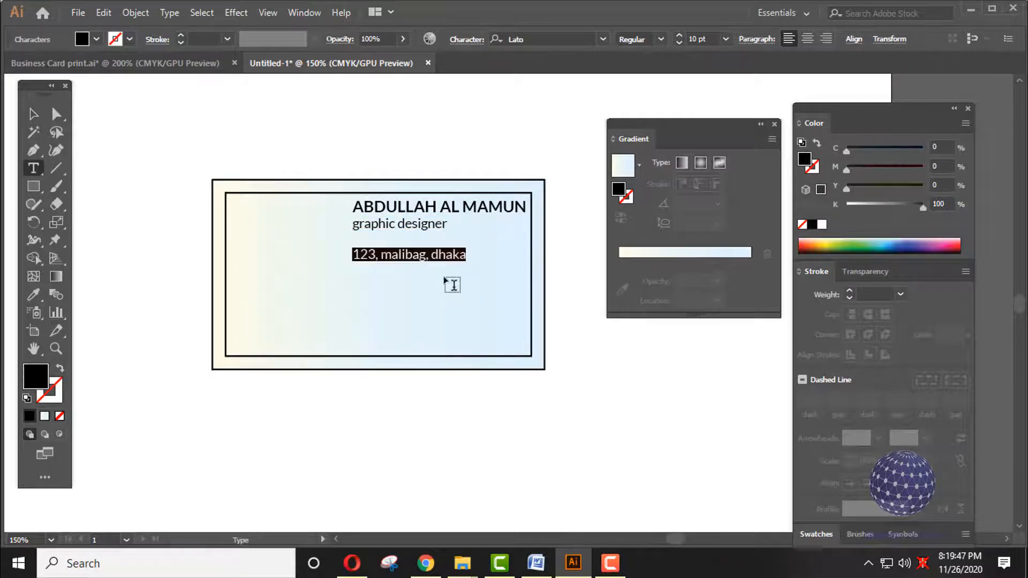
# - Replace the copied line's text with '123, your address'
pyautogui.press('BackSpace')
pyautogui.write('123')
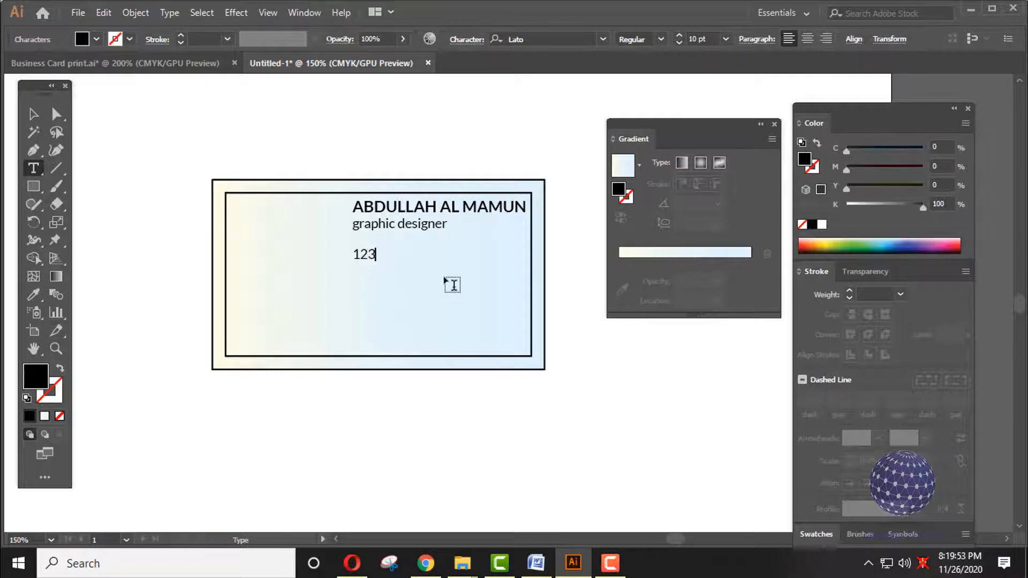
pyautogui.write(', your address')
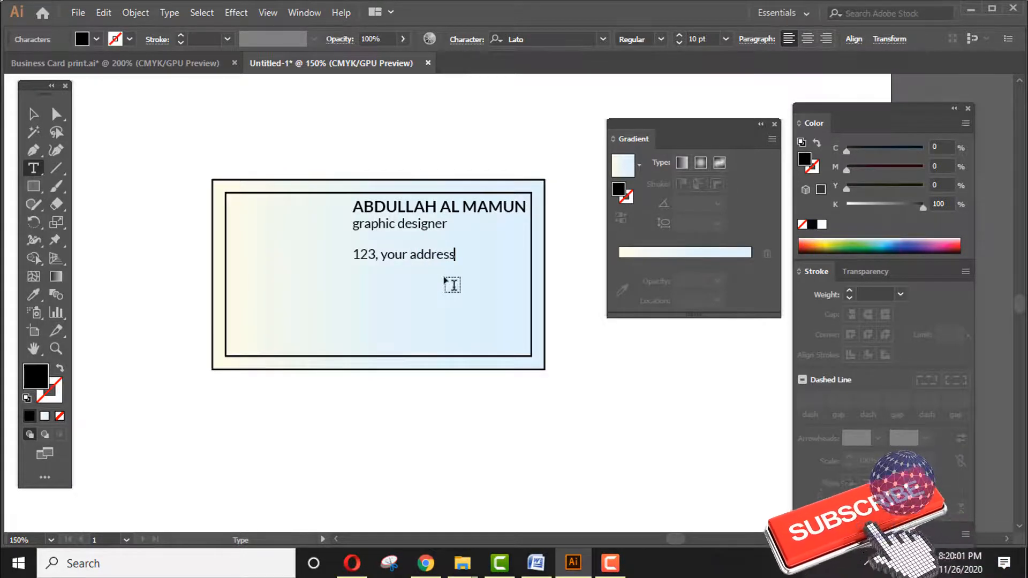
pyautogui.press('Escape')
# - Duplicate the address line below as a phone number line, then copy it down again
pyautogui.moveTo(438, 257); pyautogui.dragTo(438, 280)
pyautogui.press('t')
pyautogui.moveTo(352, 273); pyautogui.dragTo(456, 274)
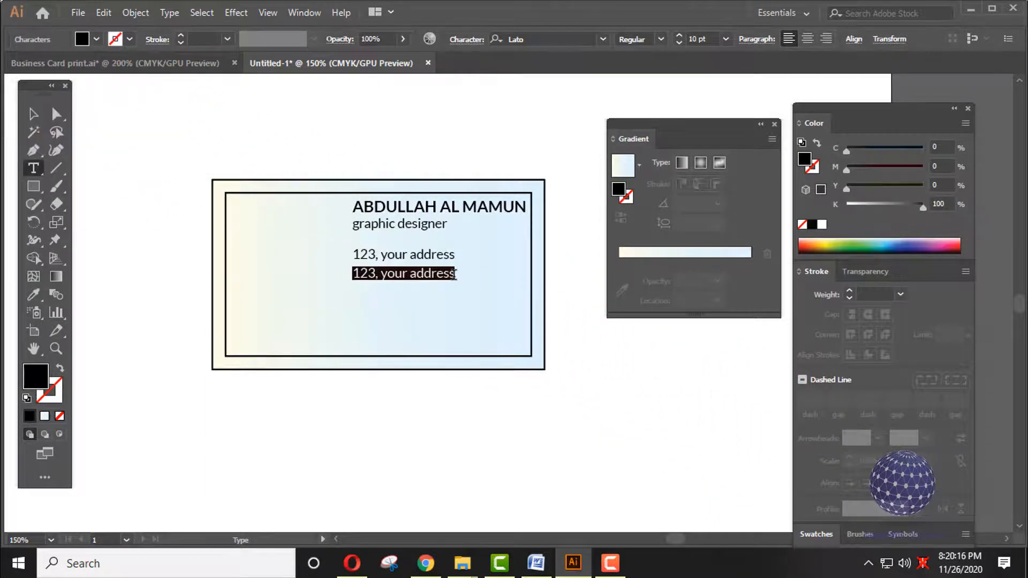
pyautogui.write('+880 123456789')
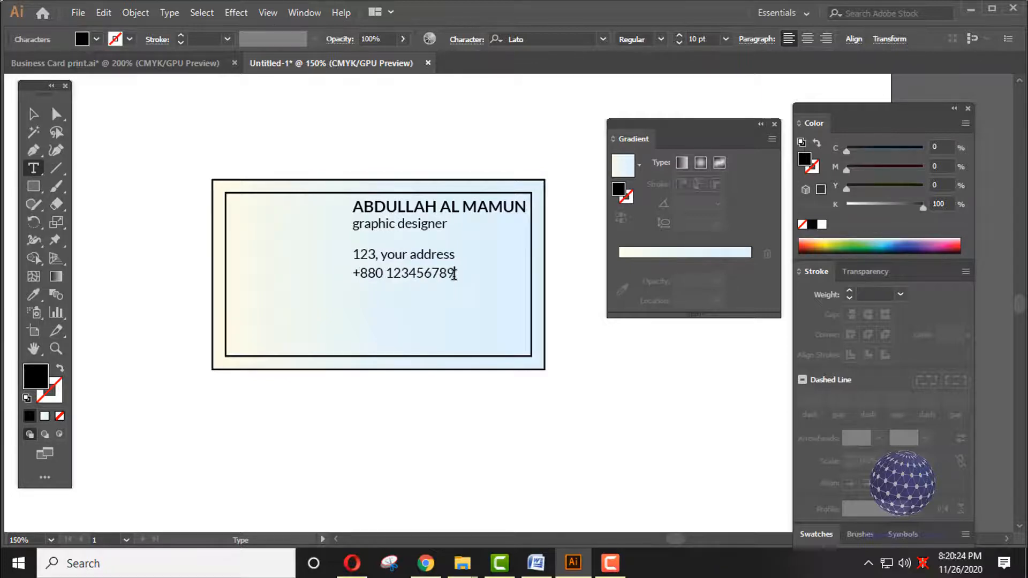
pyautogui.press('Escape')
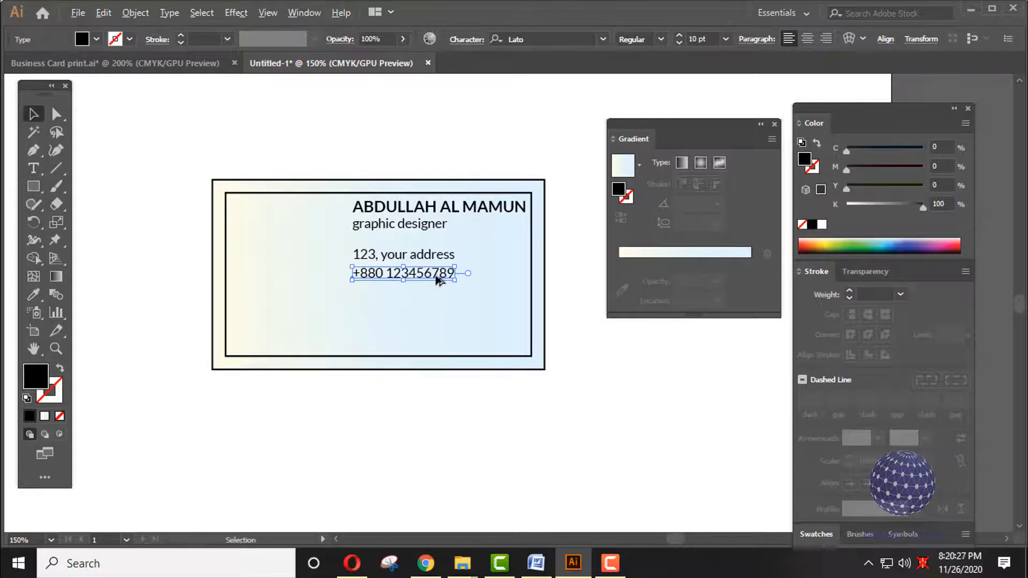
pyautogui.moveTo(436, 271); pyautogui.dragTo(435, 292)
# - Duplicate the phone line below and replace its text with a placeholder email address
pyautogui.click(506, 299)
pyautogui.click(608, 395)
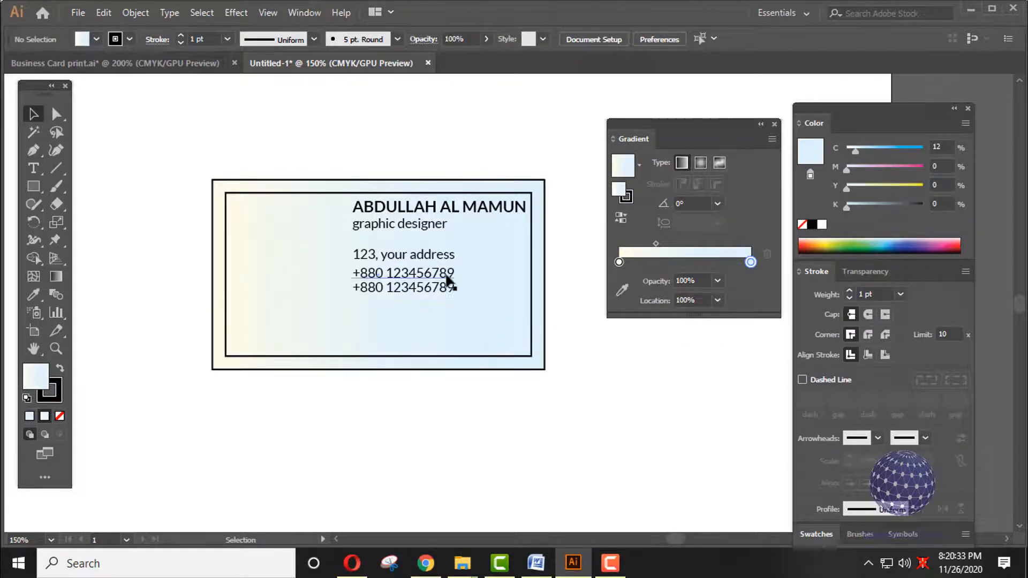
pyautogui.moveTo(444, 293); pyautogui.dragTo(449, 310)
pyautogui.doubleClick(448, 310)
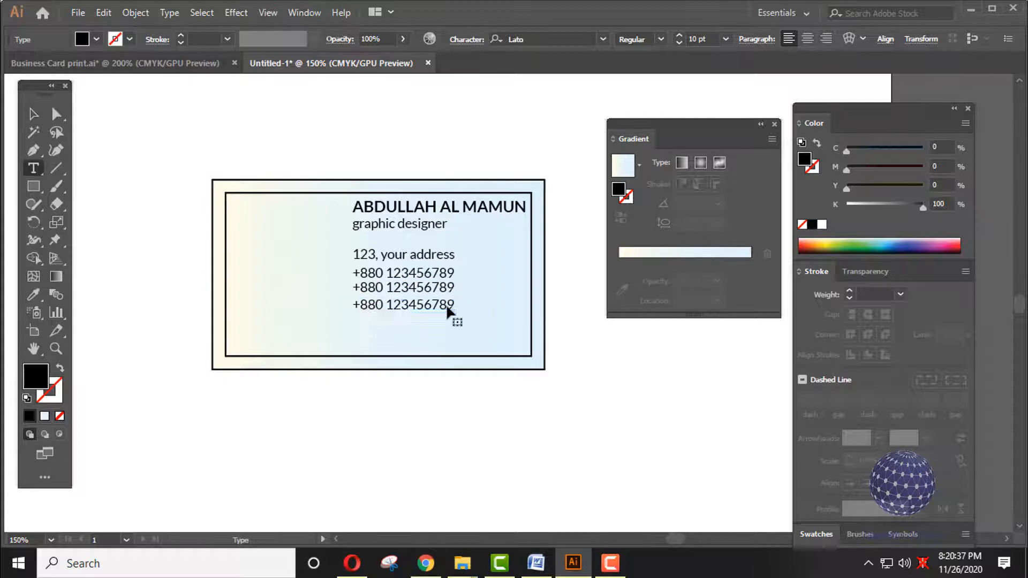
pyautogui.hotkey('ctrl', 'a')
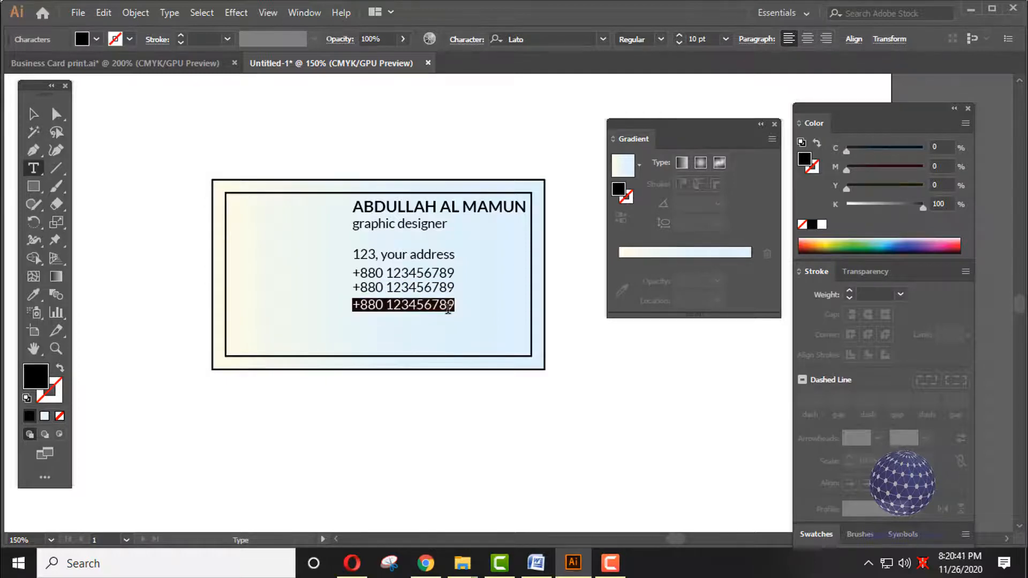
pyautogui.write('yourmail')
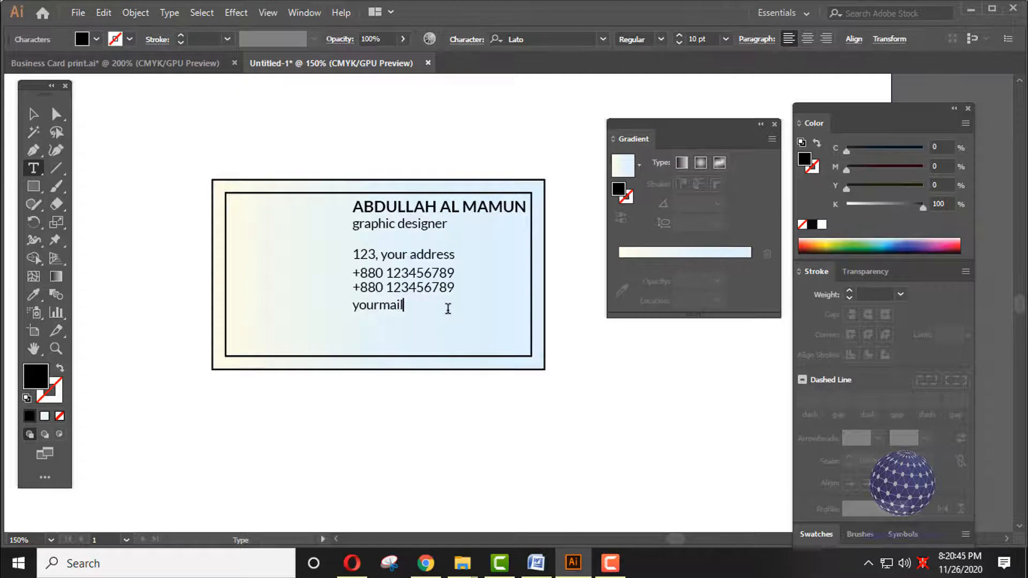
pyautogui.write('@gmail.com')
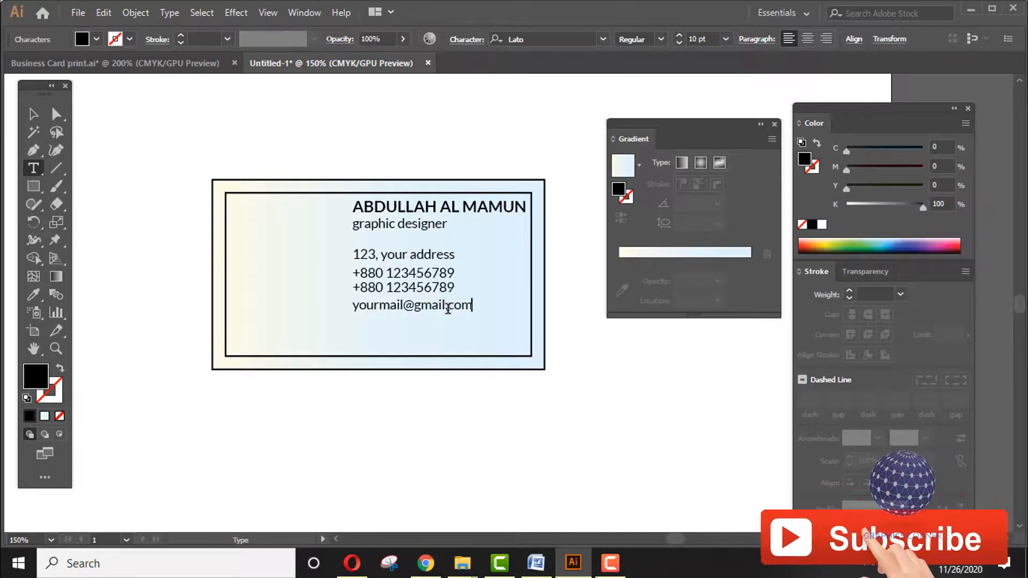
pyautogui.press('Escape')
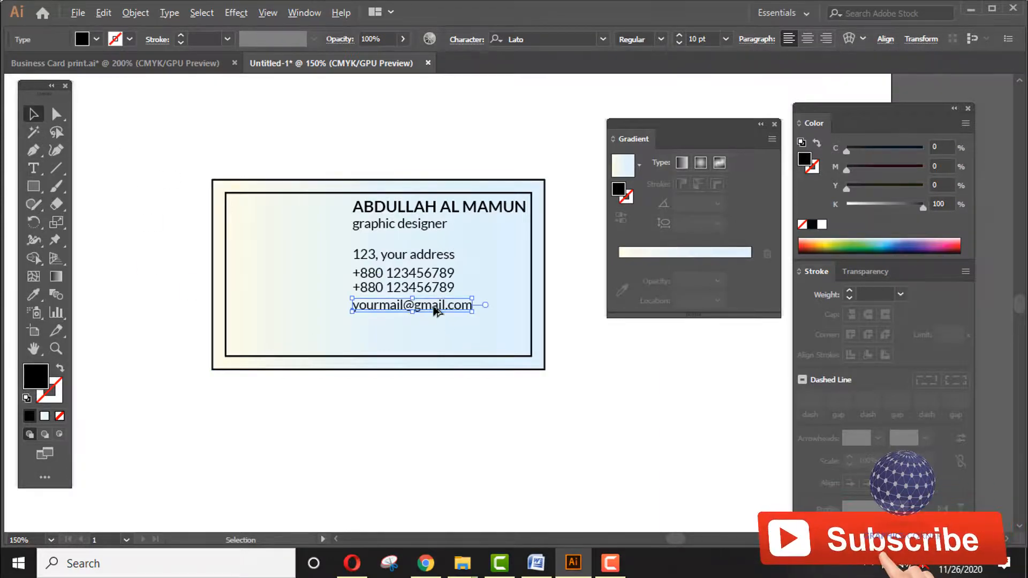
pyautogui.moveTo(435, 310); pyautogui.dragTo(435, 327)
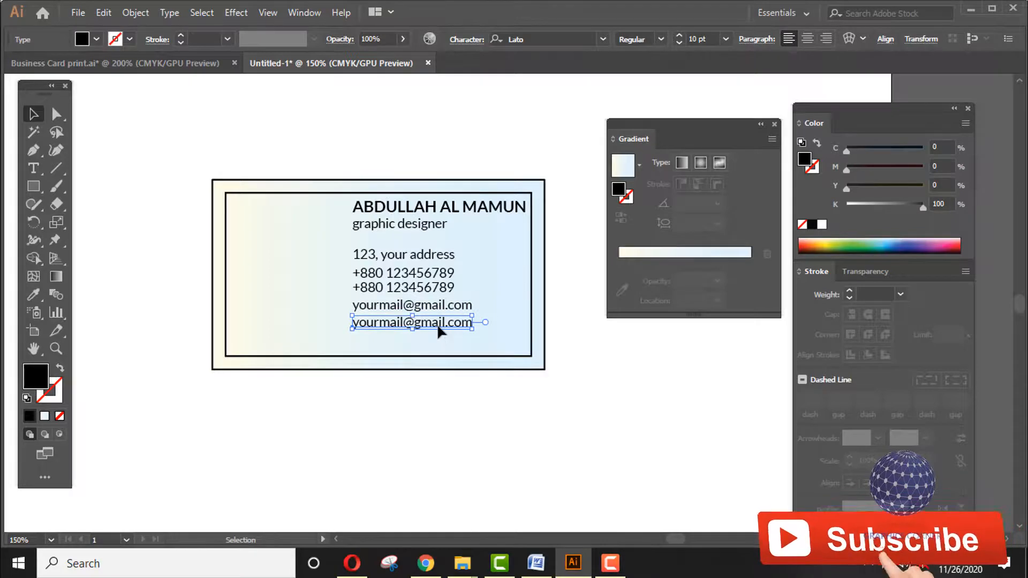
pyautogui.tripleClick(433, 325)
pyautogui.write('www')
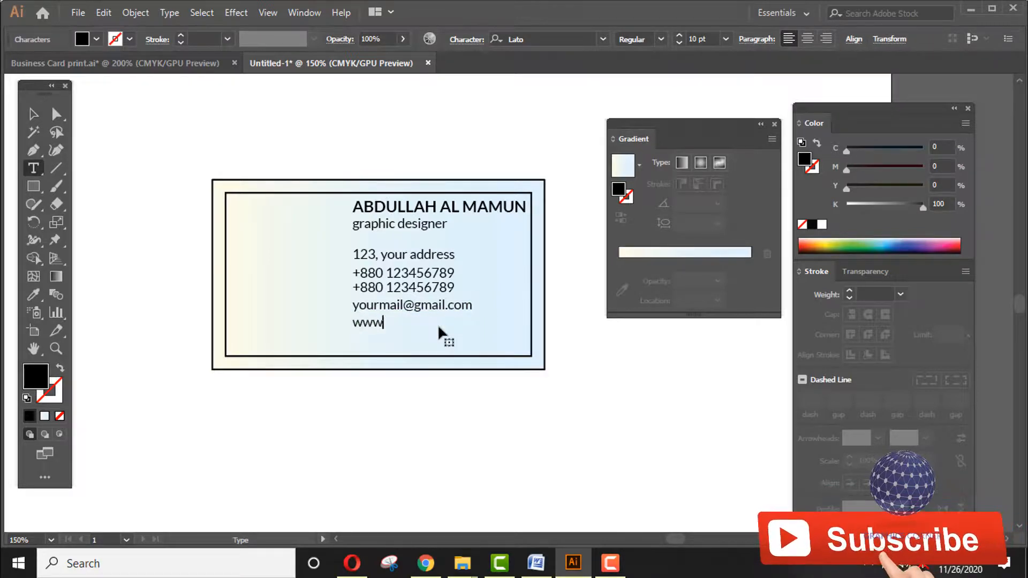
pyautogui.write('.yourwebs')
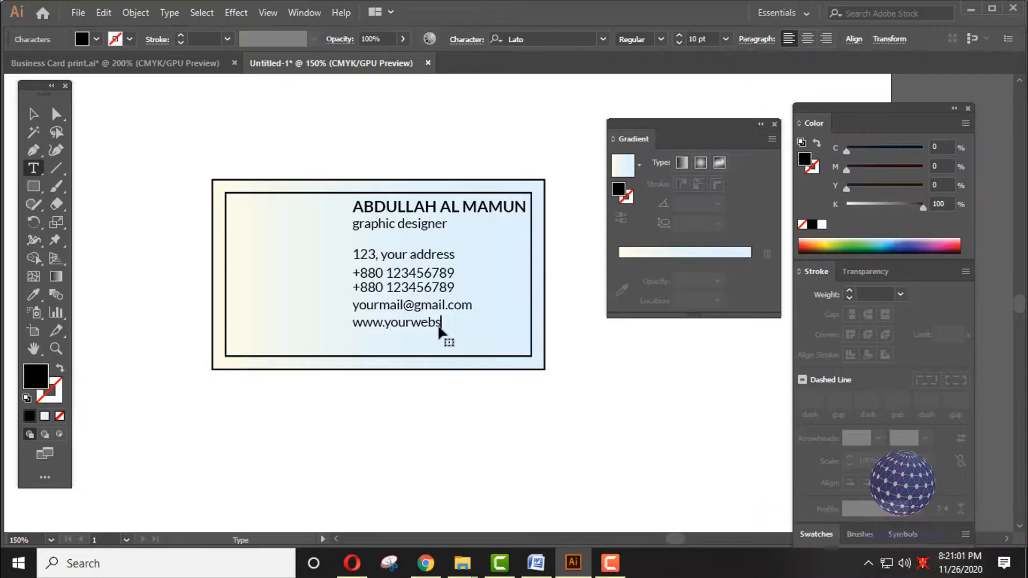
pyautogui.write('ite.com')
# - Nudge the website and email lines down to add spacing
pyautogui.click(33, 113)
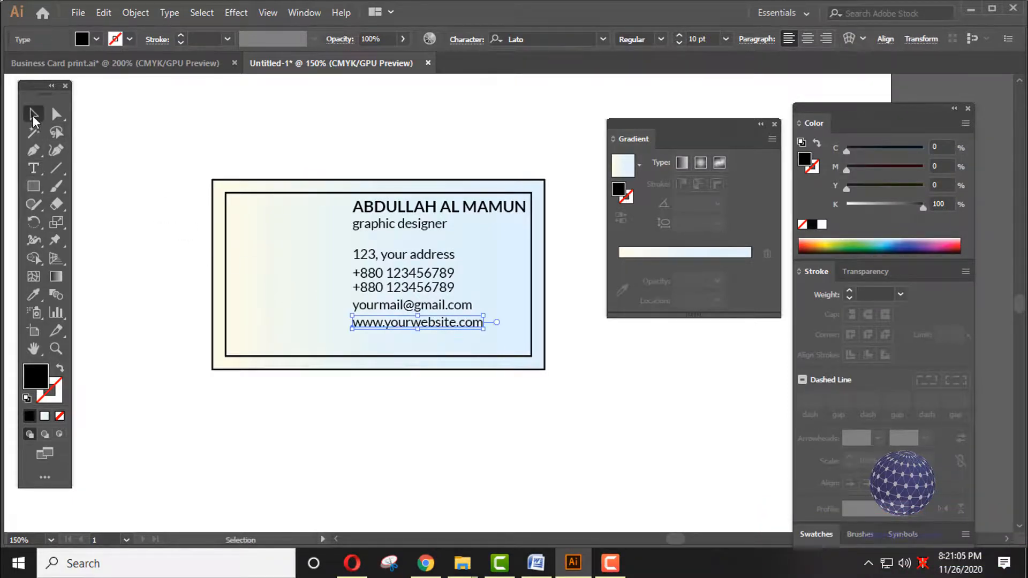
pyautogui.click(451, 261)
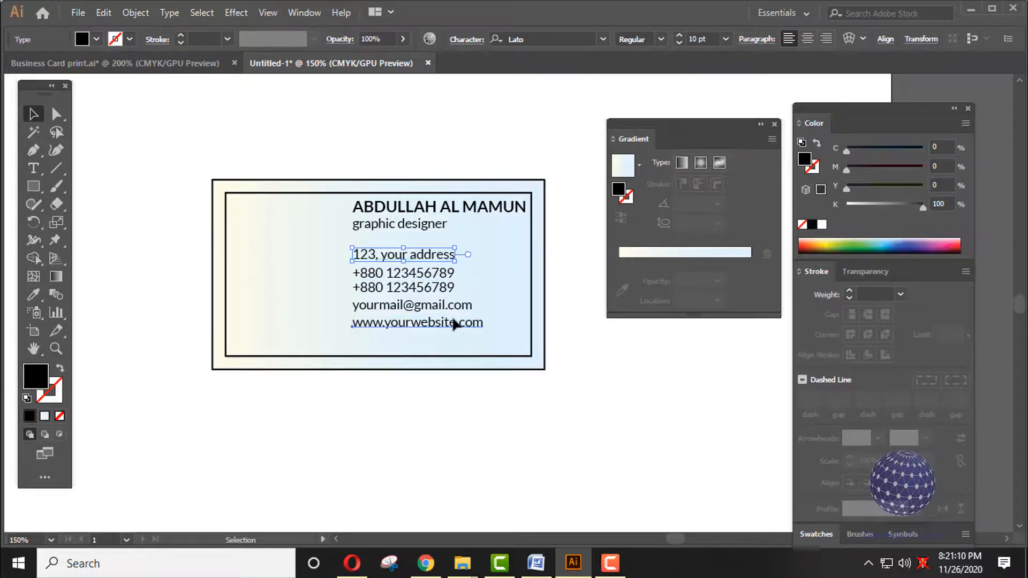
pyautogui.click(454, 323)
pyautogui.hotkey('shift', 'Down')
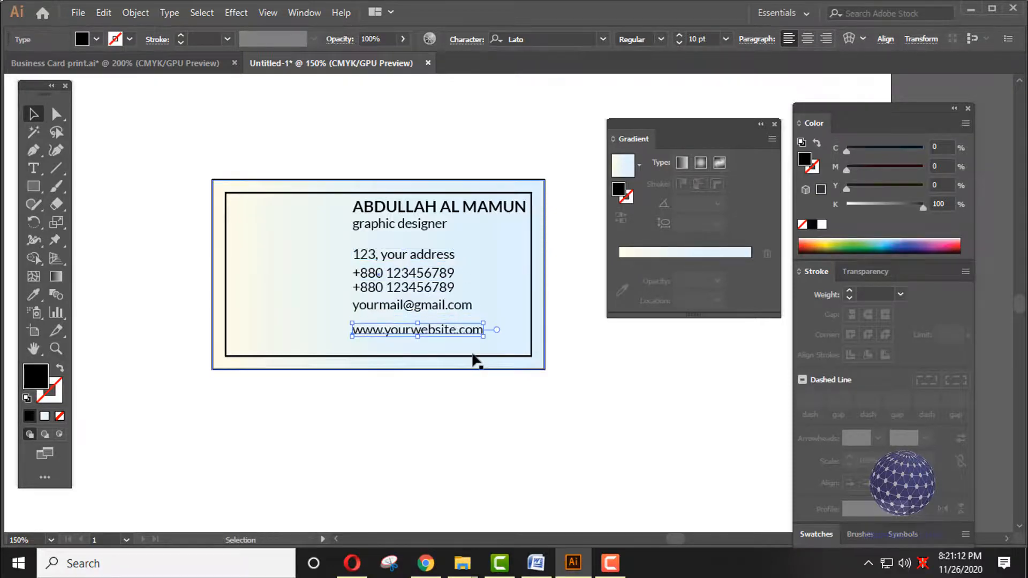
pyautogui.click(447, 303)
pyautogui.hotkey('shift', 'Down')
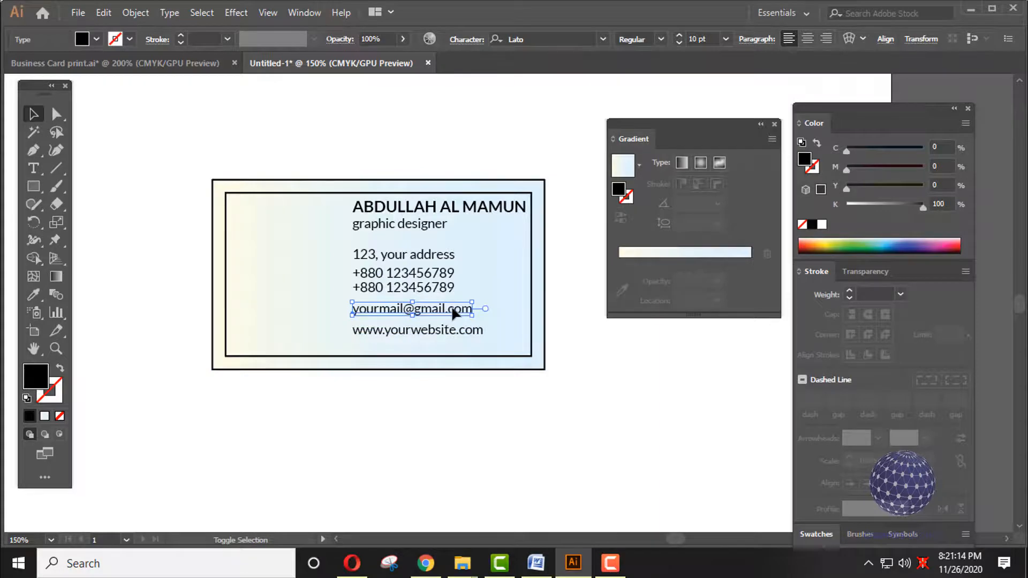
# - Group the two phone lines and nudge the group down
pyautogui.click(438, 289)
pyautogui.keyDown('shift'); pyautogui.click(445, 274); pyautogui.keyUp('shift')
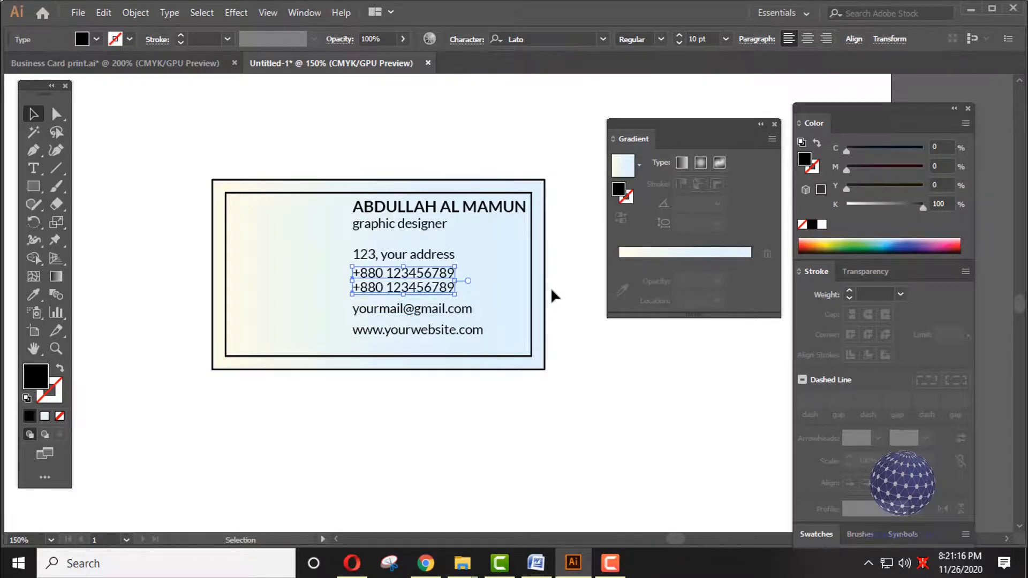
pyautogui.hotkey('ctrl', 'g')
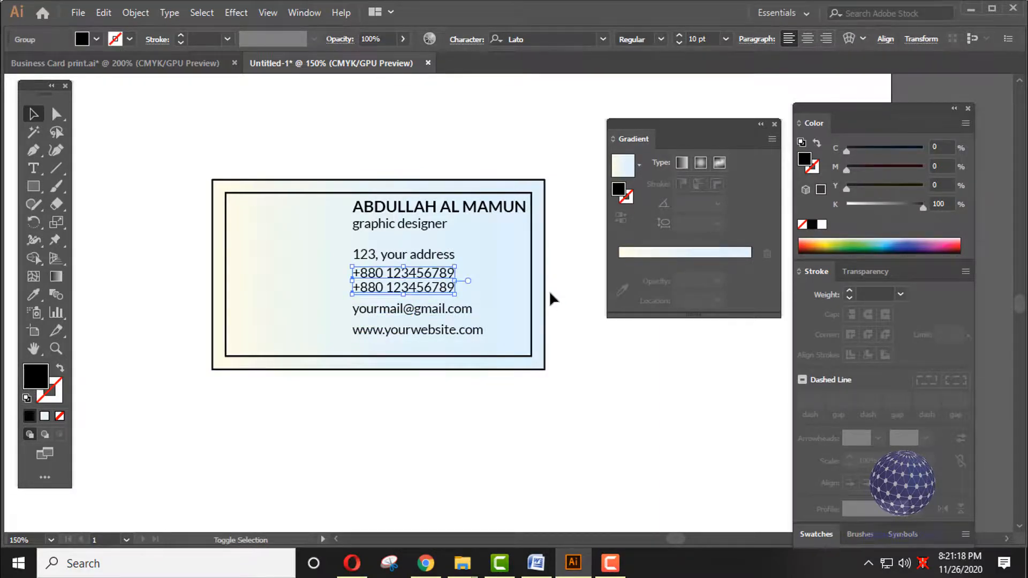
pyautogui.press('Down')
pyautogui.press('Down')
pyautogui.press('Down')
pyautogui.press('Down')
pyautogui.press('Down')
pyautogui.click(594, 357)
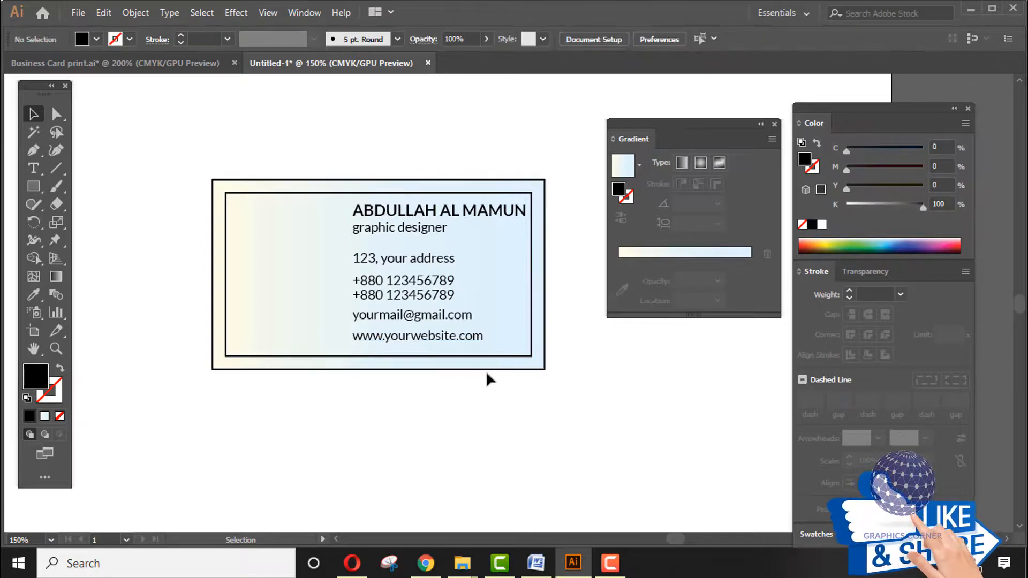
# - Draw an outlined, unfilled hexagon on the card's left side
pyautogui.moveTo(402, 377); pyautogui.dragTo(415, 382)
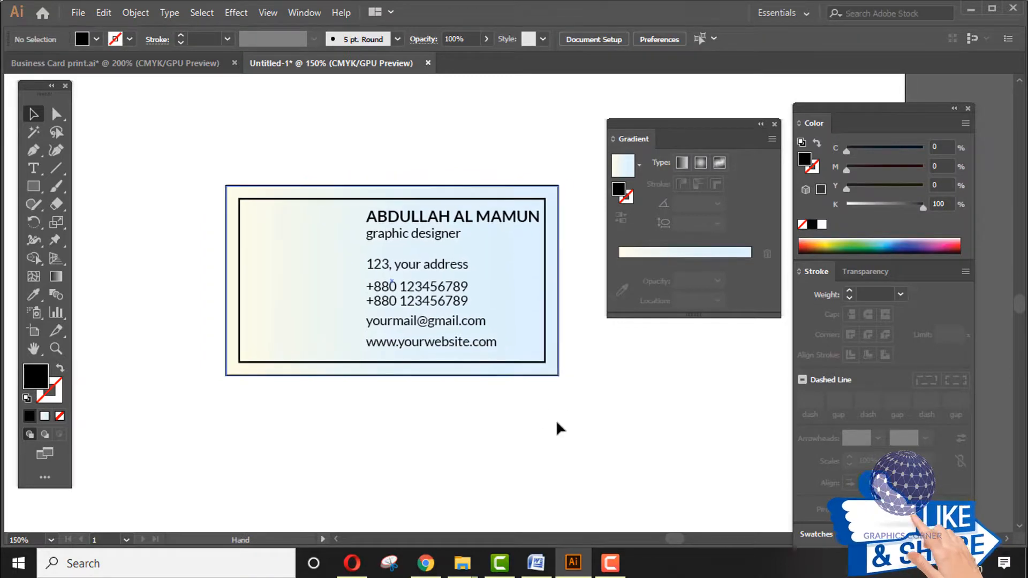
pyautogui.click(37, 191)
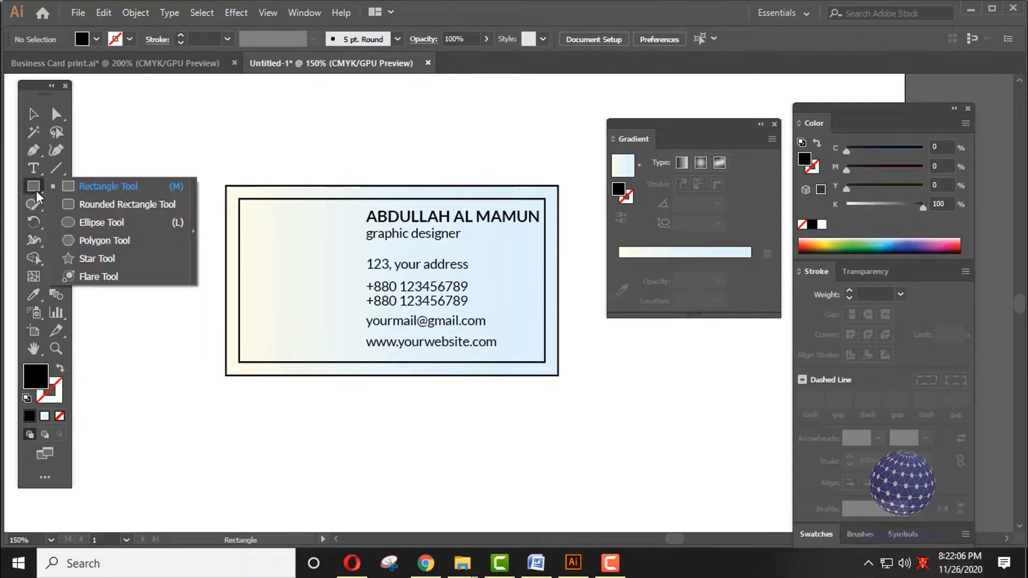
pyautogui.click(102, 240)
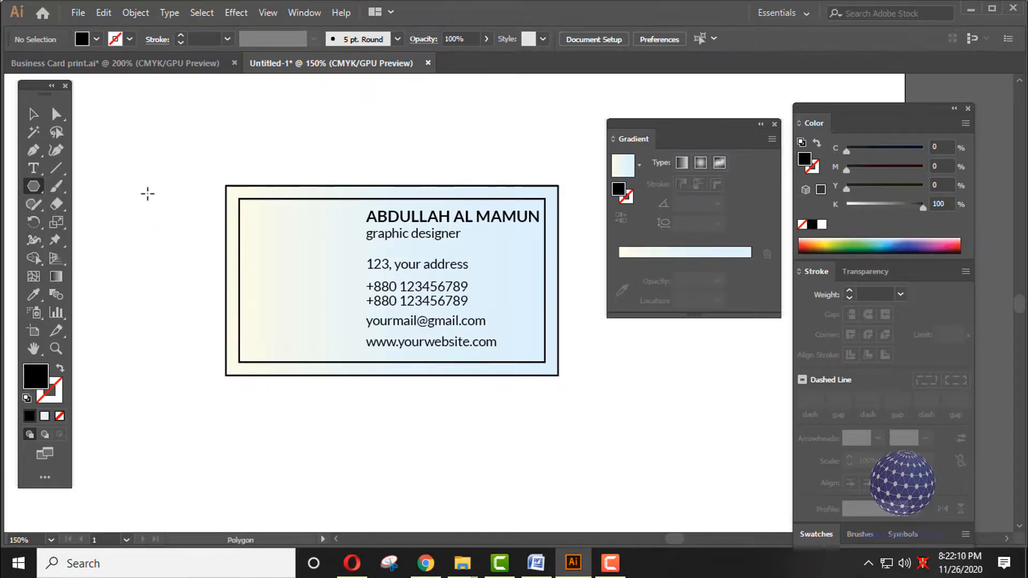
pyautogui.moveTo(143, 217)
pyautogui.mouseDown()
pyautogui.moveTo(163, 237)
pyautogui.moveTo(275, 273)
pyautogui.moveTo(305, 268)
pyautogui.moveTo(298, 263)
pyautogui.moveTo(320, 281)
pyautogui.mouseUp()
pyautogui.click(60, 370)
# - Resize the hexagon and add a 'COMPANY LOGO' text label beneath it
pyautogui.click(33, 122)
pyautogui.click(111, 260)
pyautogui.click(34, 168)
pyautogui.click(280, 313)
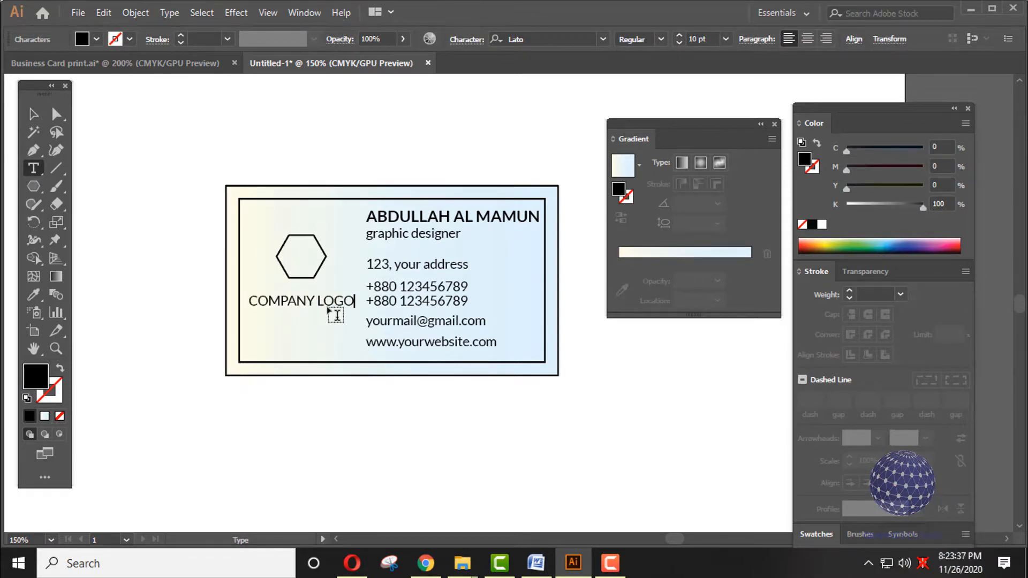
# - Make 'COMPANY LOGO' Lato Bold at 9 pt
pyautogui.click(33, 119)
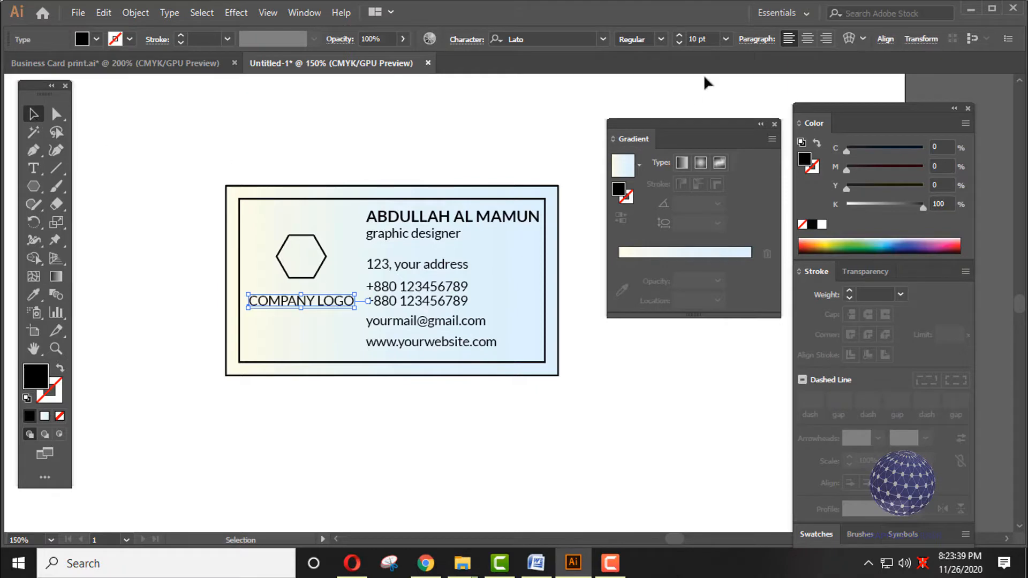
pyautogui.click(661, 41)
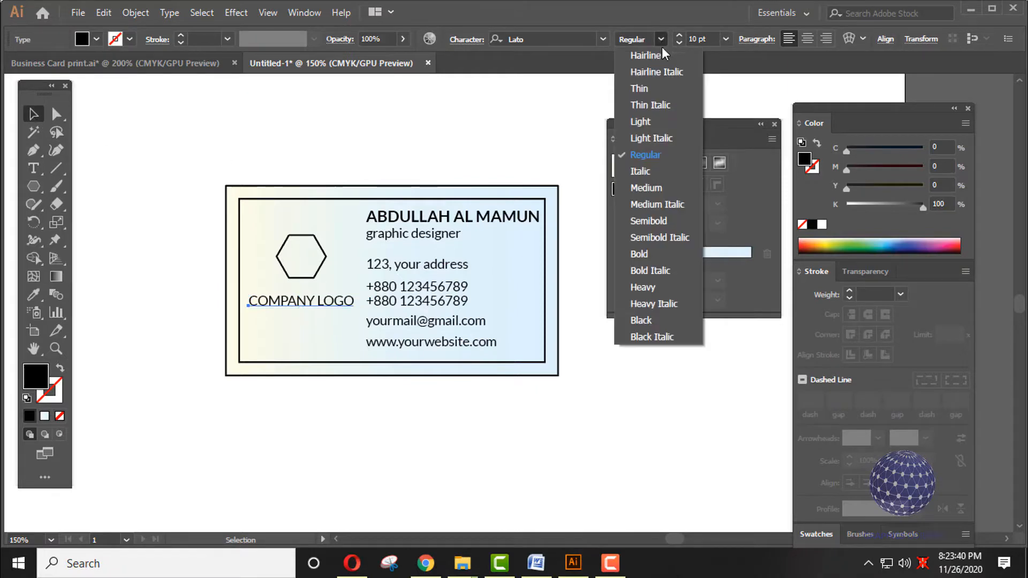
pyautogui.click(648, 249)
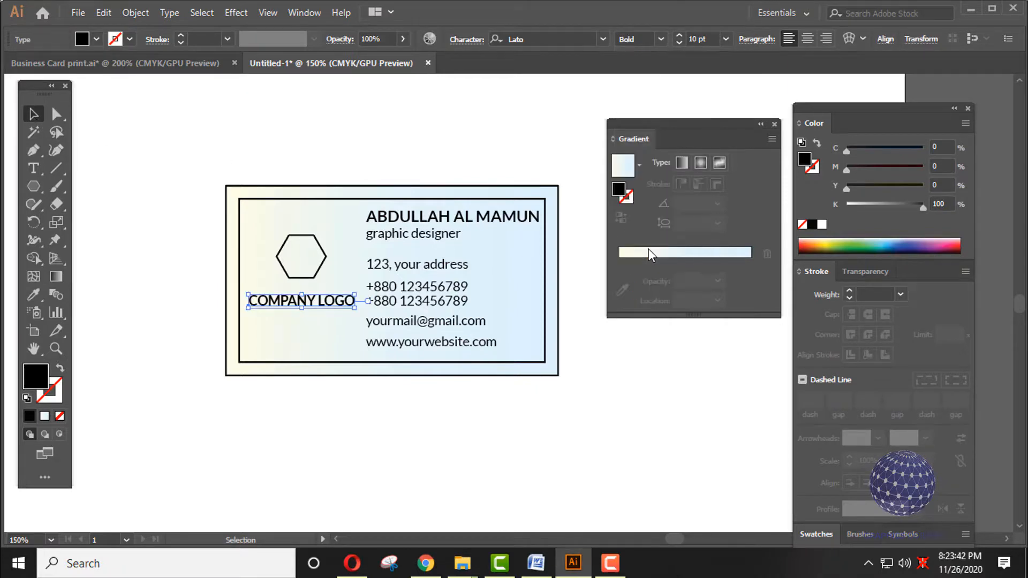
pyautogui.click(678, 43)
# - Centre the hexagon horizontally above the 'COMPANY LOGO' label and adjust its position
pyautogui.keyDown('shift'); pyautogui.click(312, 277); pyautogui.keyUp('shift')
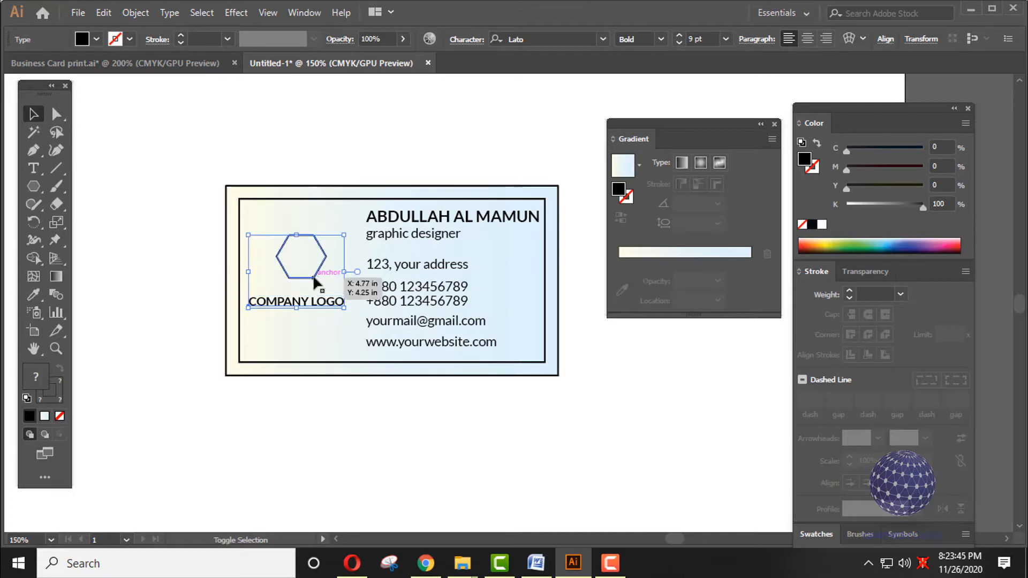
pyautogui.click(512, 37)
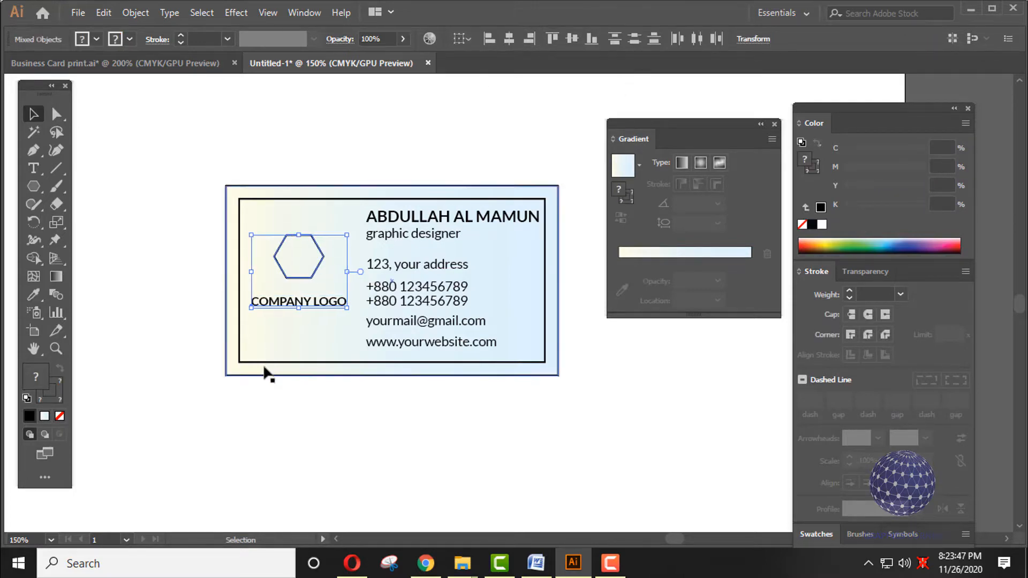
pyautogui.click(302, 339)
pyautogui.click(280, 223)
pyautogui.click(316, 260)
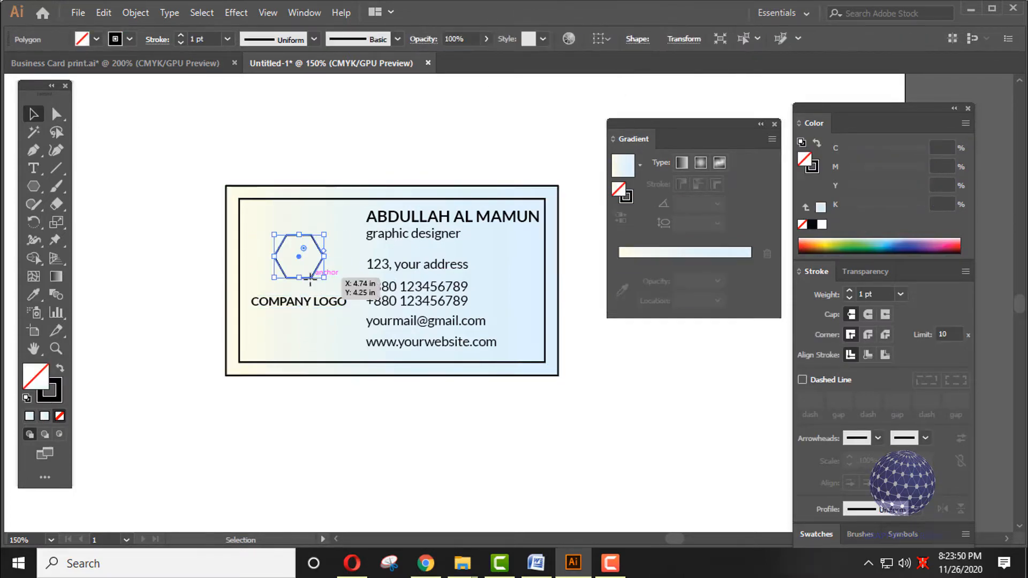